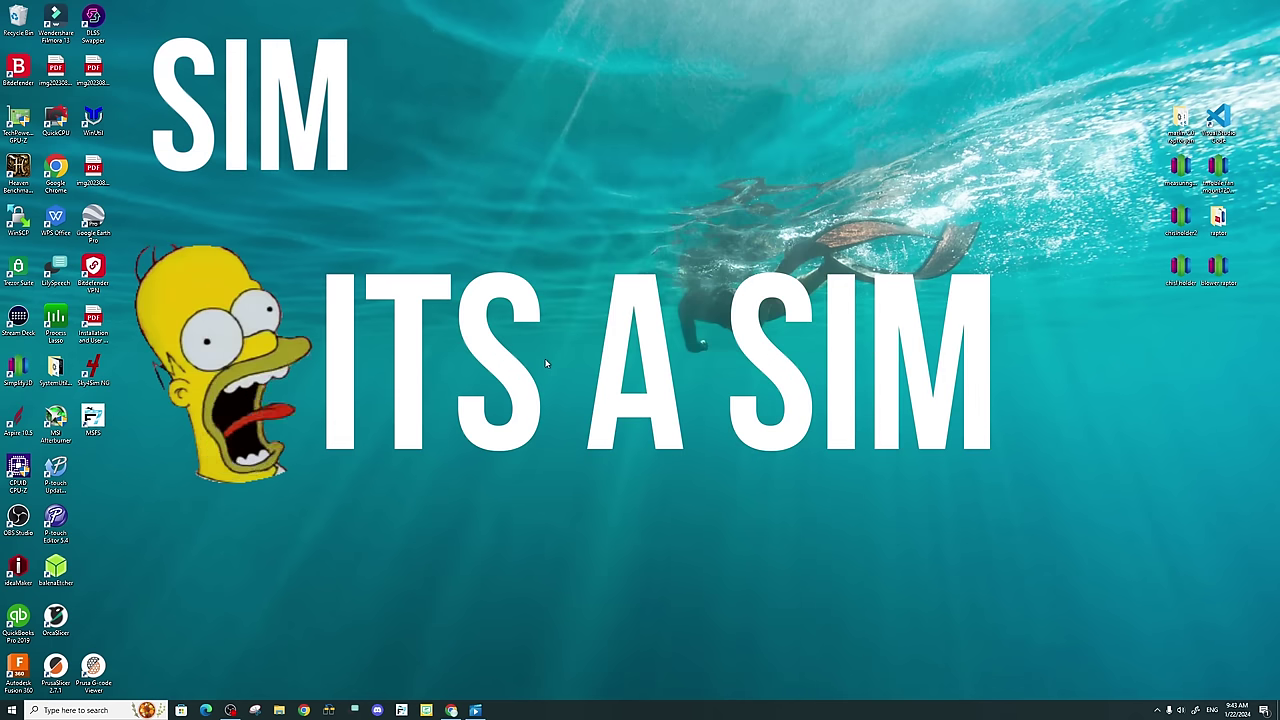
{"action": "key", "text": "ctrl+shift+Escape"}
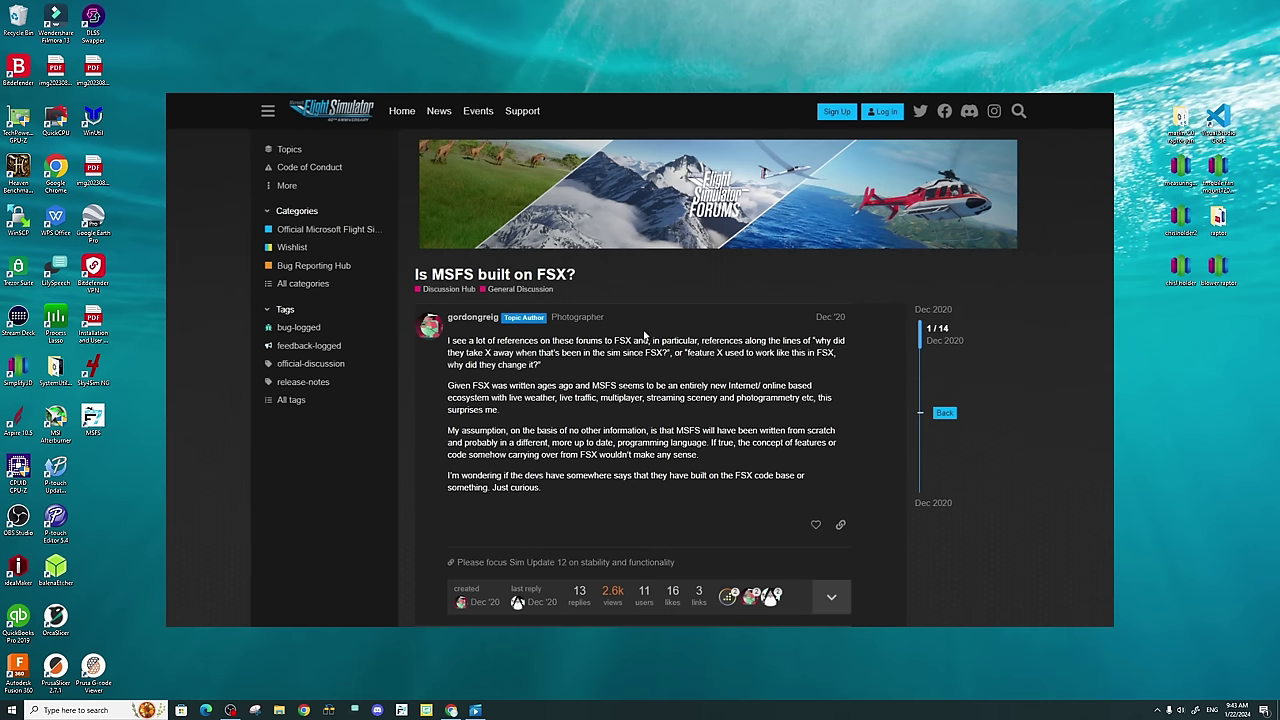
{"action": "scroll", "coordinate": [645, 336], "scroll_direction": "down", "scroll_amount": 3}
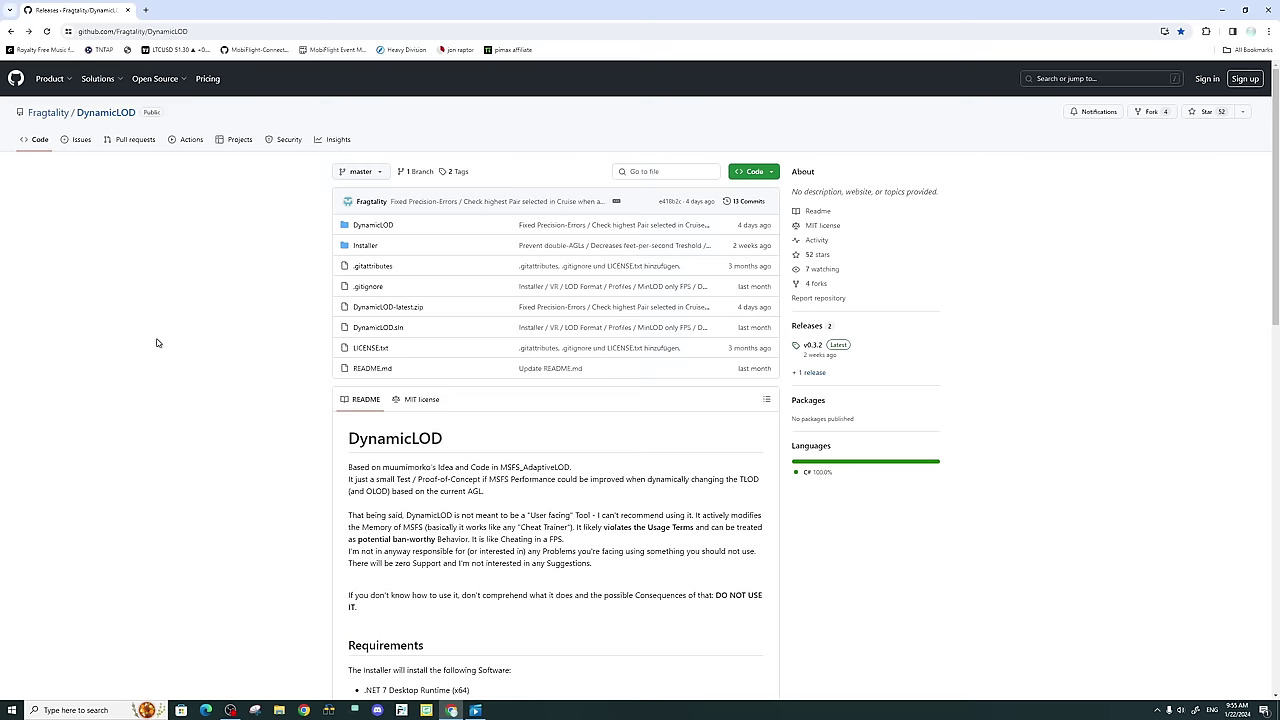
- Read through the DynamicLOD repository's readme and open the latest release, v0.3.2
{"action": "scroll", "coordinate": [156, 343], "scroll_direction": "down", "scroll_amount": 5}
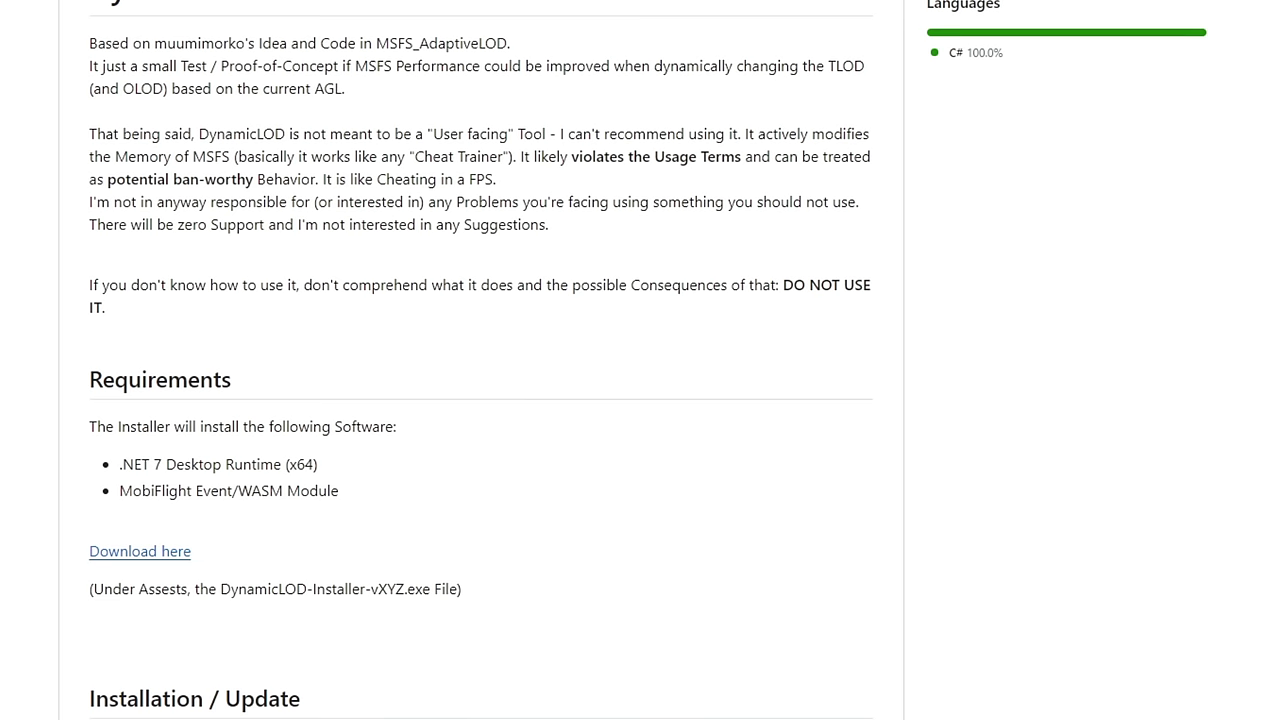
{"action": "scroll", "coordinate": [18, 27], "scroll_direction": "down", "scroll_amount": 2}
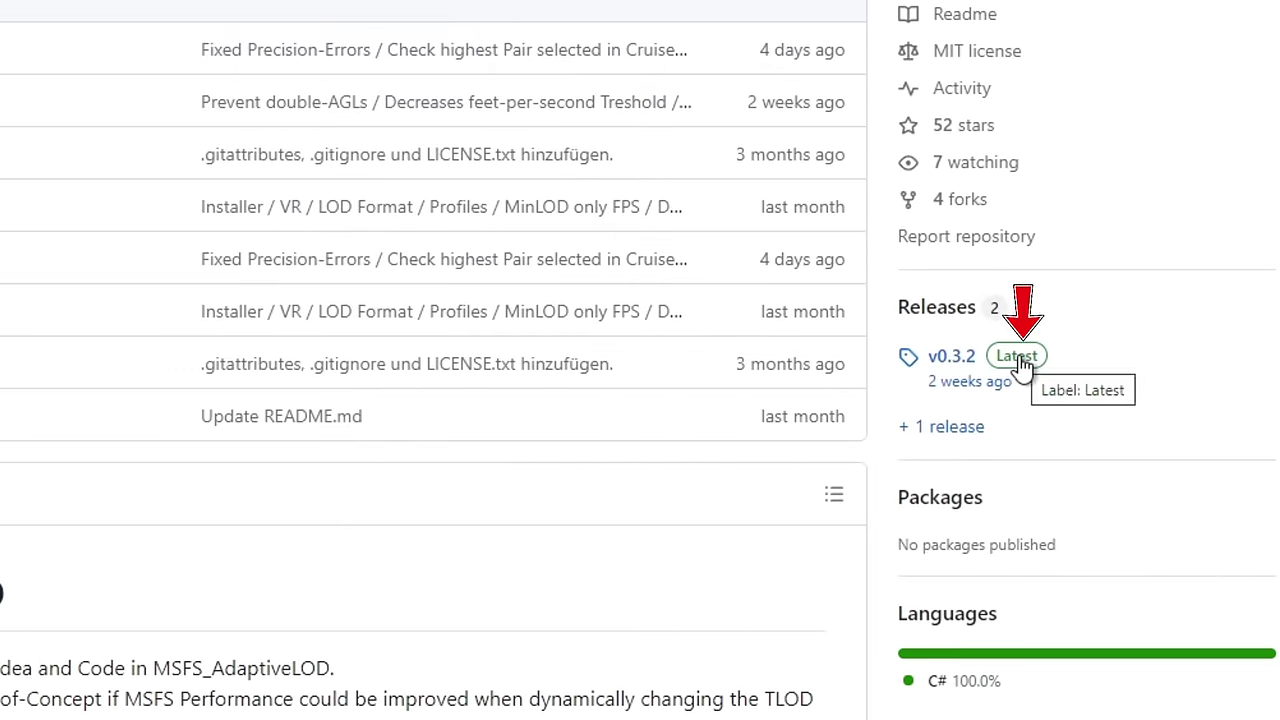
{"action": "left_click", "coordinate": [1017, 357]}
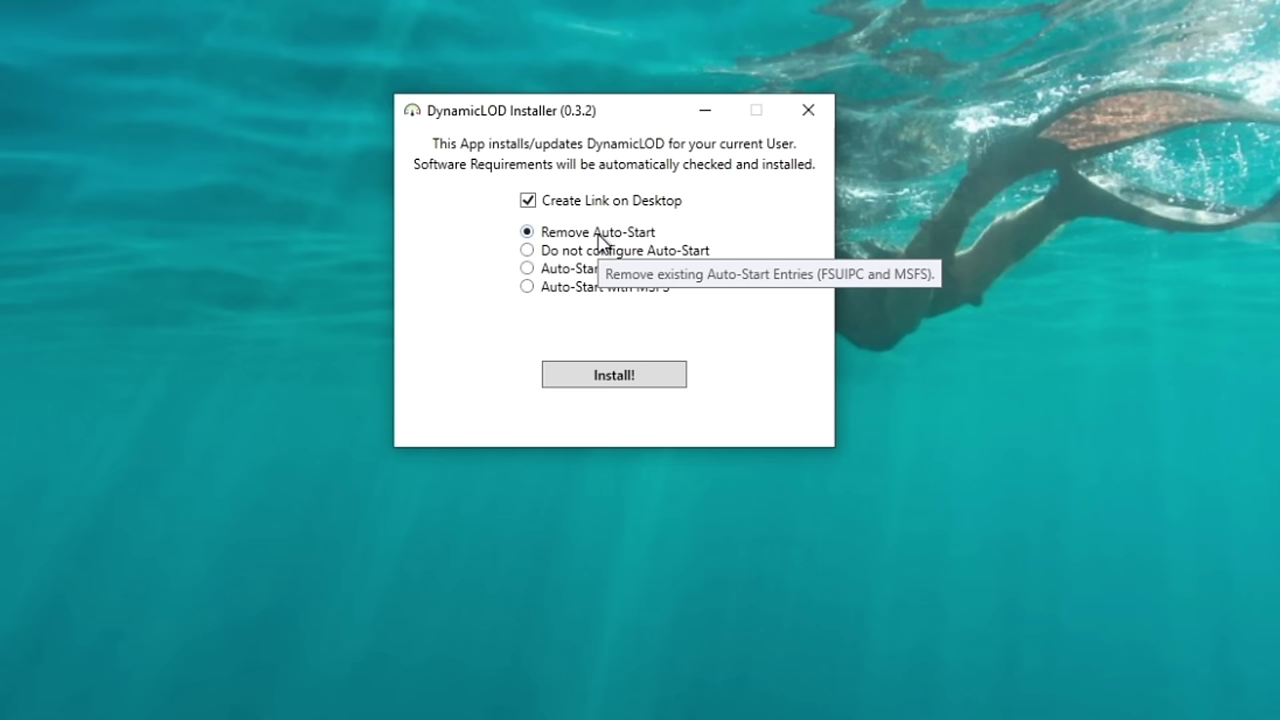
- Install DynamicLOD with a desktop link and the Remove Auto-Start option, and launch it
{"action": "left_click", "coordinate": [631, 378]}
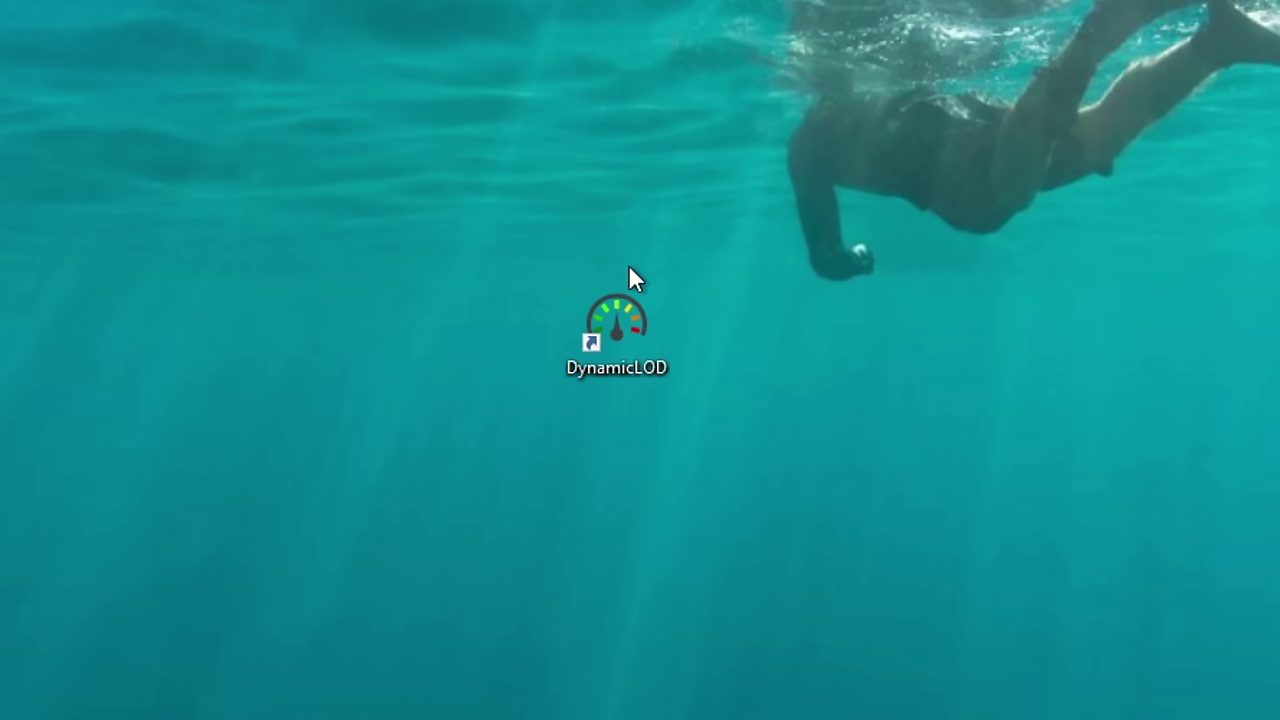
{"action": "double_click", "coordinate": [623, 374]}
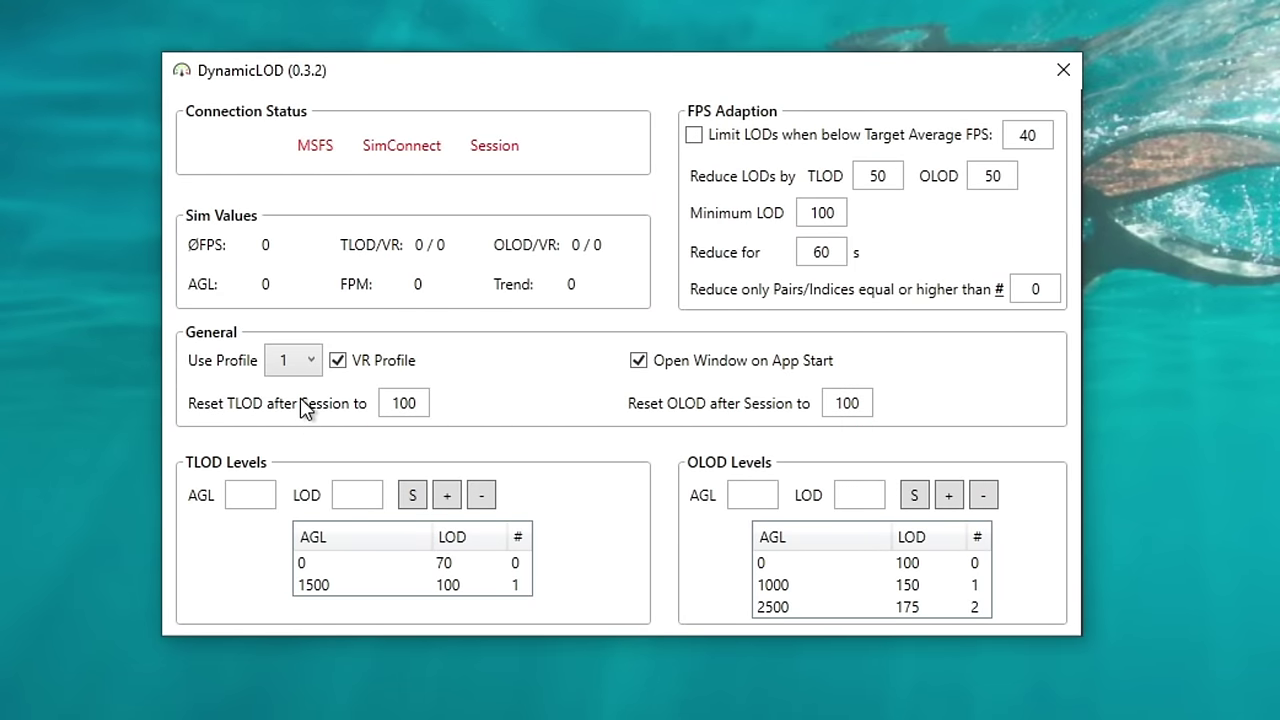
- Look through the LOD settings of profiles 2 and 3, and return to profile 1
{"action": "left_click", "coordinate": [304, 363]}
{"action": "left_click", "coordinate": [305, 362]}
{"action": "left_click", "coordinate": [306, 362]}
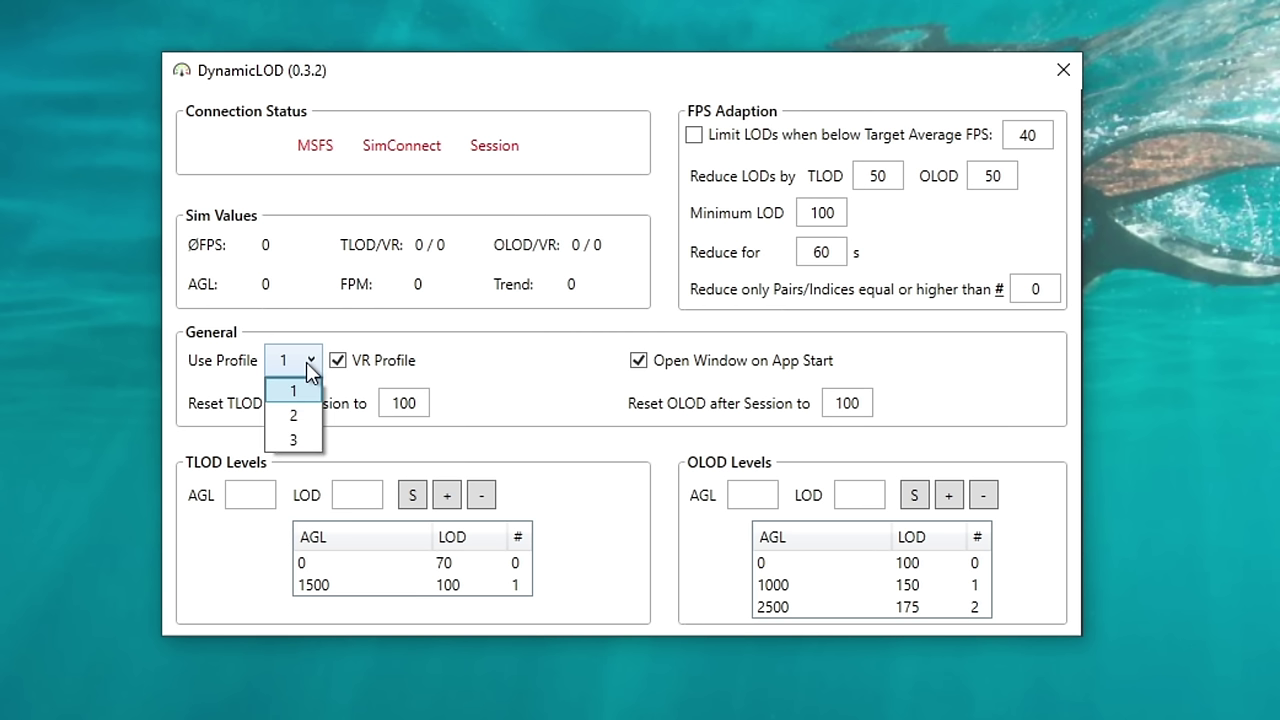
{"action": "left_click", "coordinate": [294, 414]}
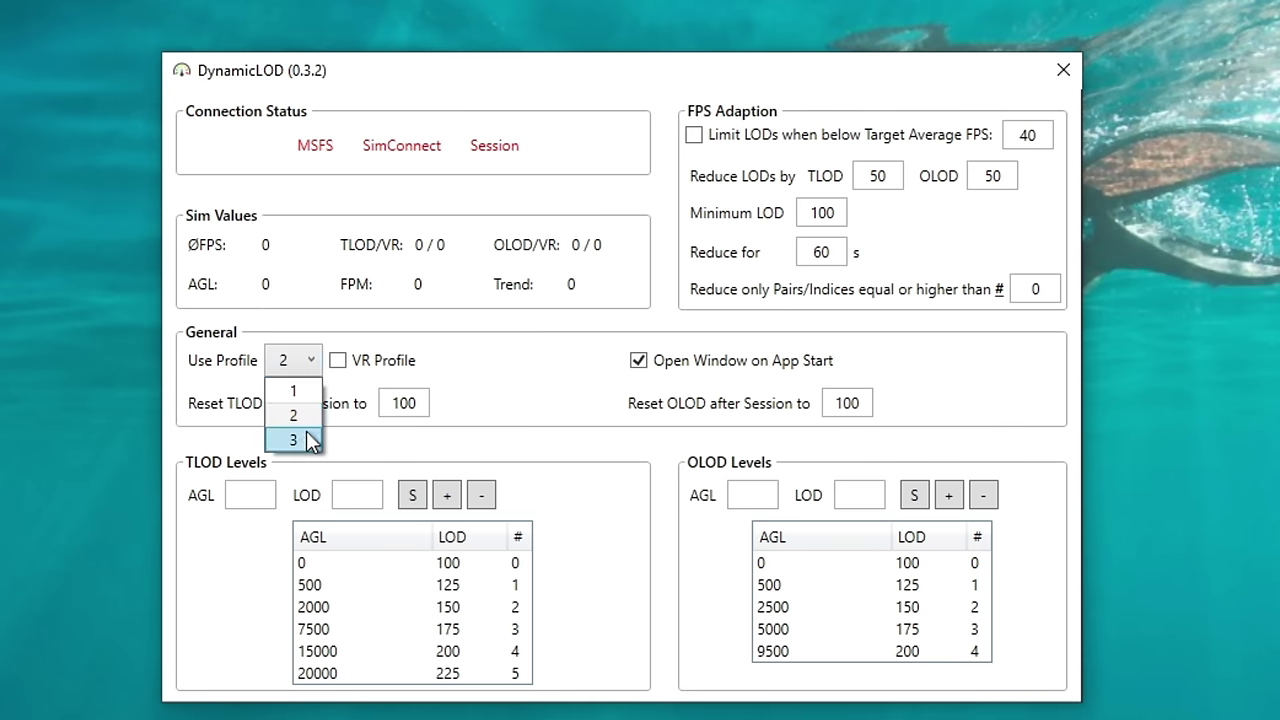
{"action": "left_click", "coordinate": [306, 432]}
{"action": "left_click", "coordinate": [306, 366]}
{"action": "left_click", "coordinate": [306, 414]}
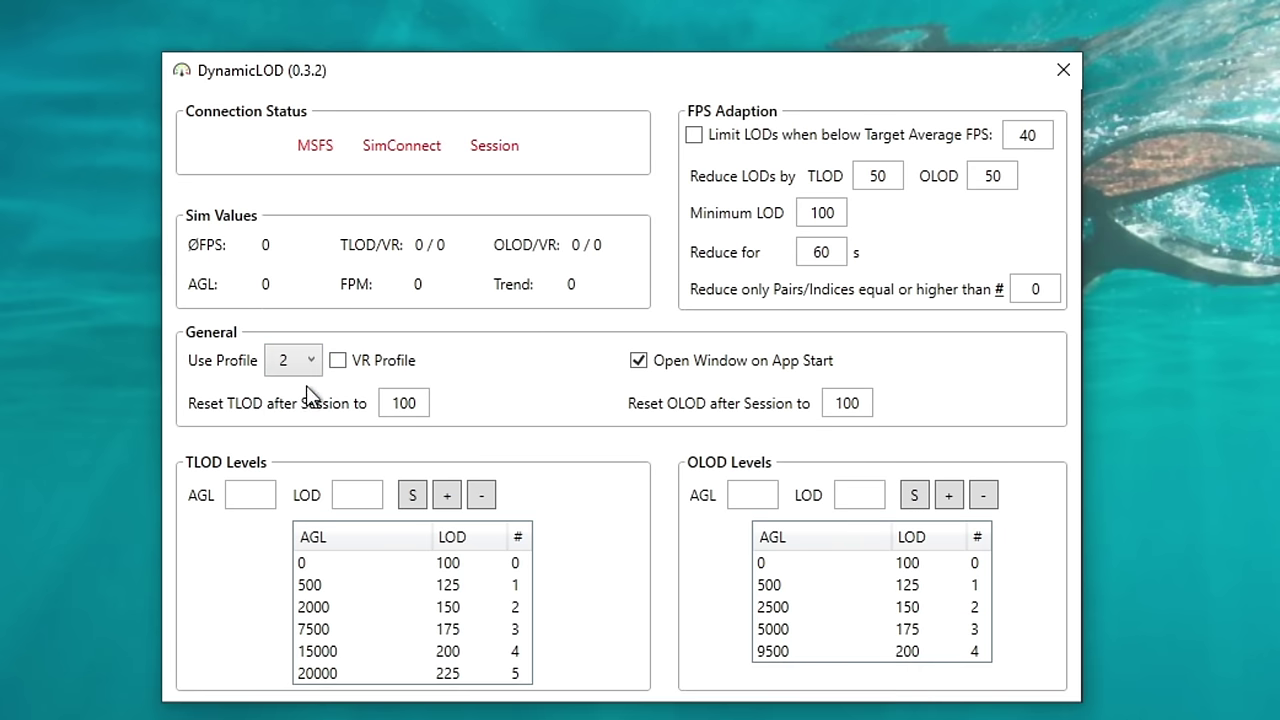
{"action": "left_click", "coordinate": [306, 362]}
{"action": "left_click", "coordinate": [300, 391]}
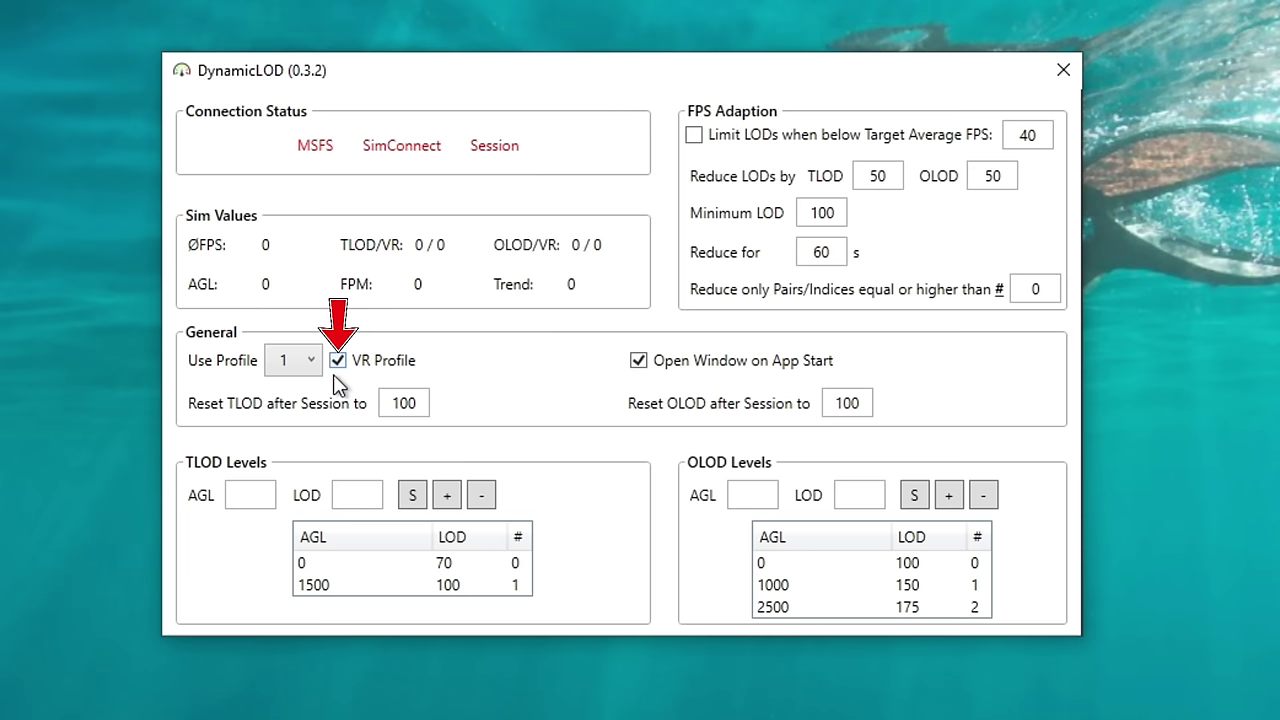
- Switch the profile in use to profile 2
{"action": "scroll", "coordinate": [315, 382], "scroll_direction": "down", "scroll_amount": 1}
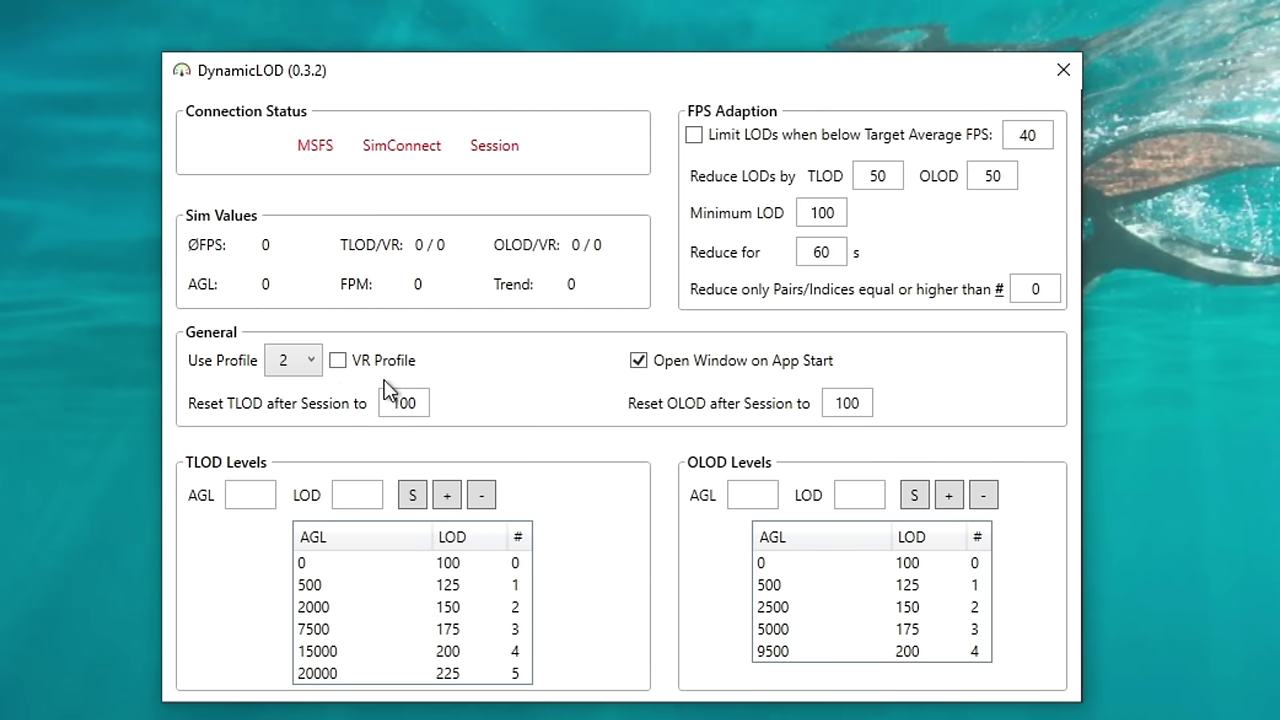
{"action": "left_click", "coordinate": [305, 359]}
{"action": "left_click", "coordinate": [293, 406]}
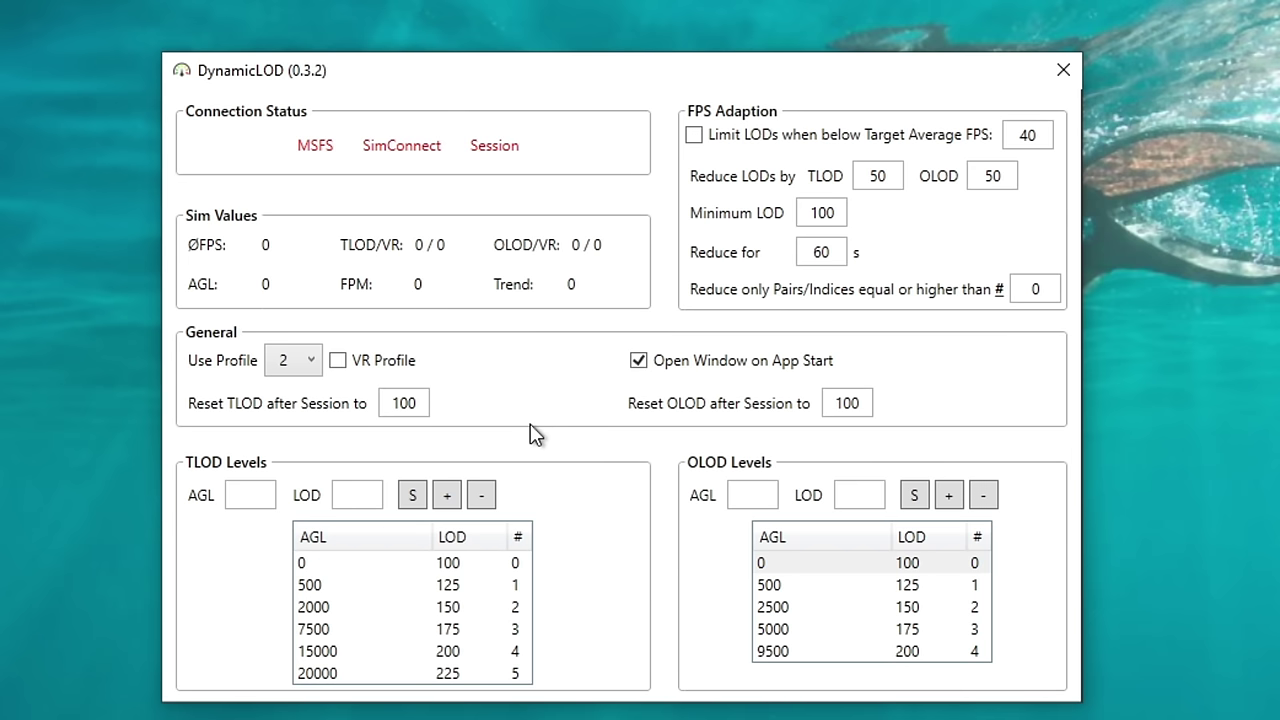
- Set the LOD of the TLOD level at 2000 AGL to 155 and save it
{"action": "left_click", "coordinate": [324, 563]}
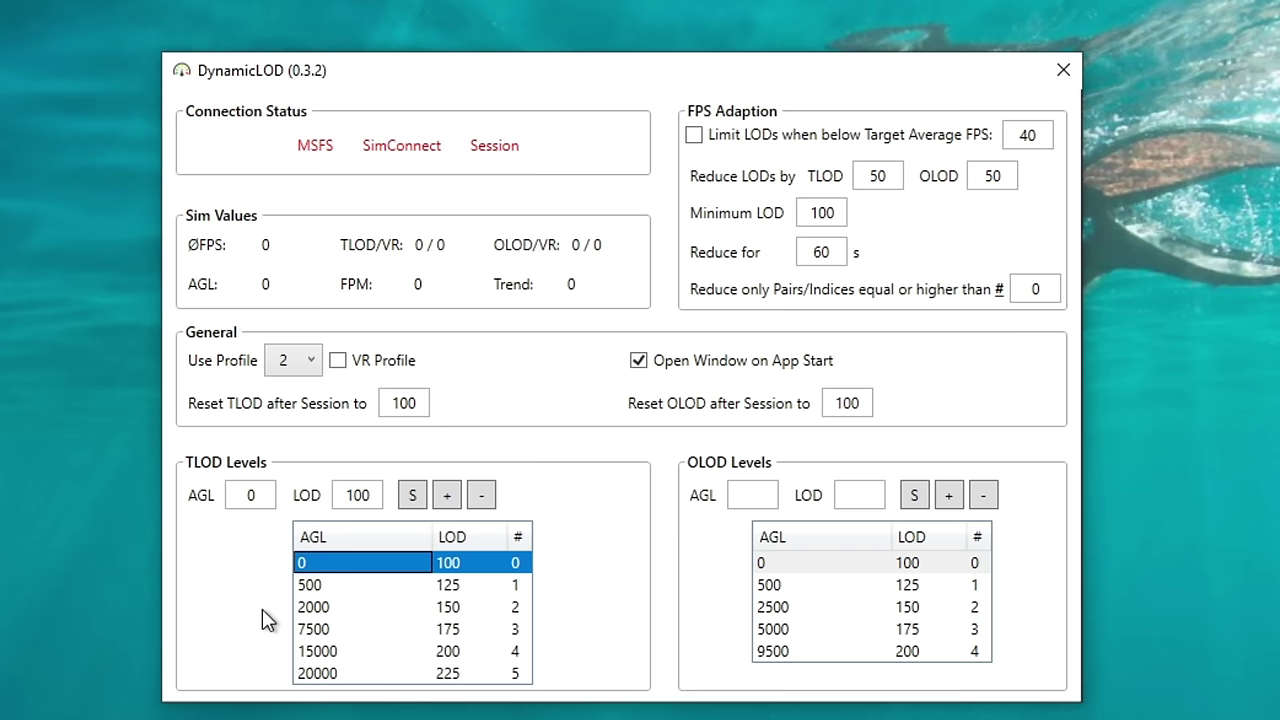
{"action": "left_click", "coordinate": [324, 612]}
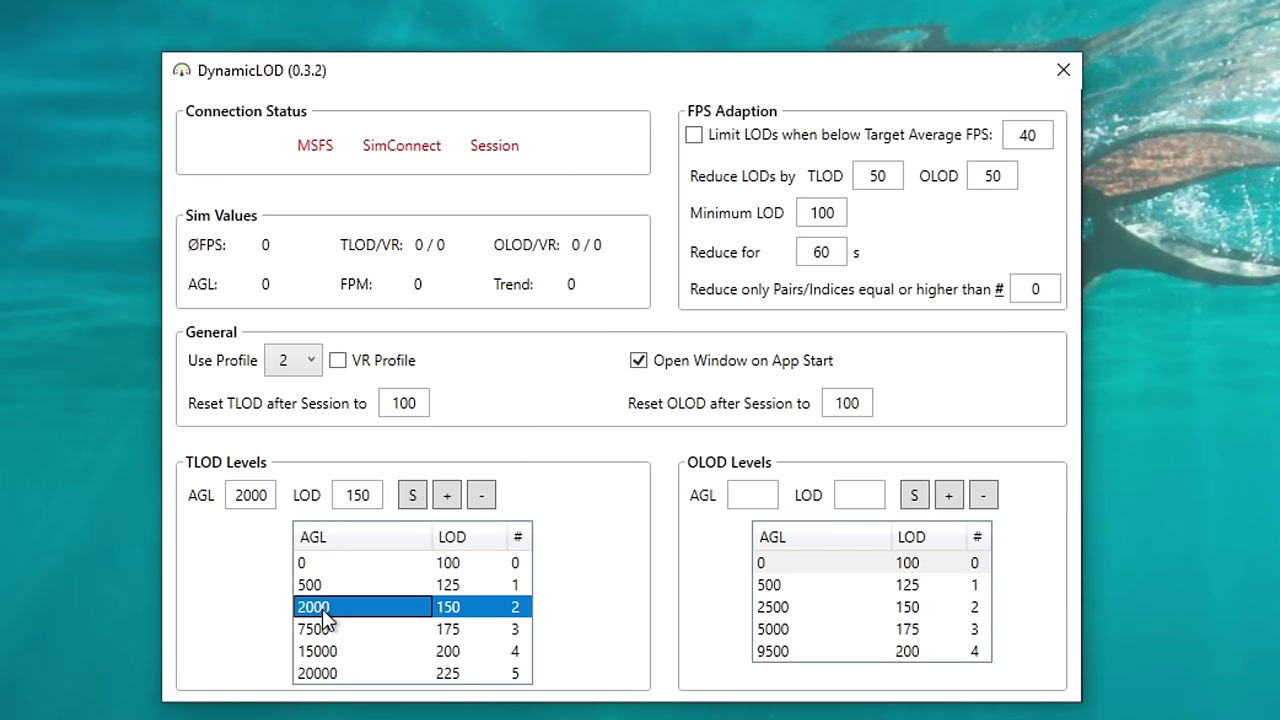
{"action": "double_click", "coordinate": [368, 500]}
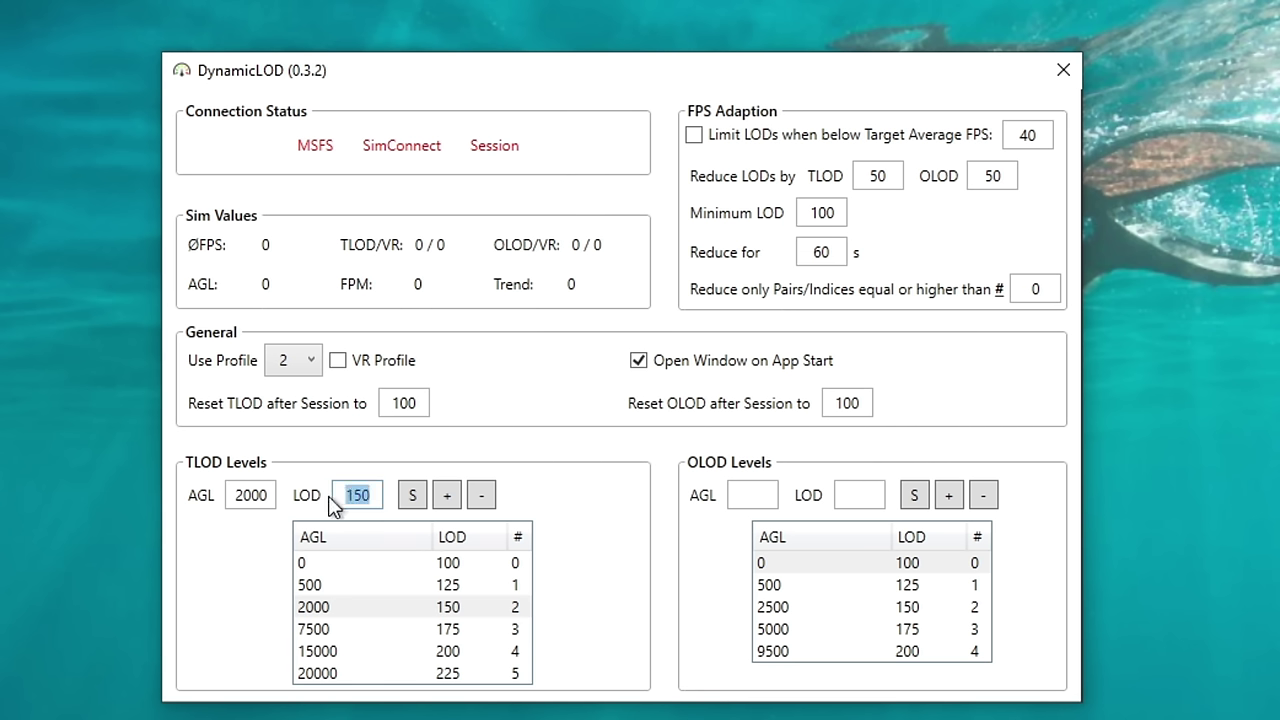
{"action": "type", "text": "155"}
{"action": "left_click", "coordinate": [408, 497]}
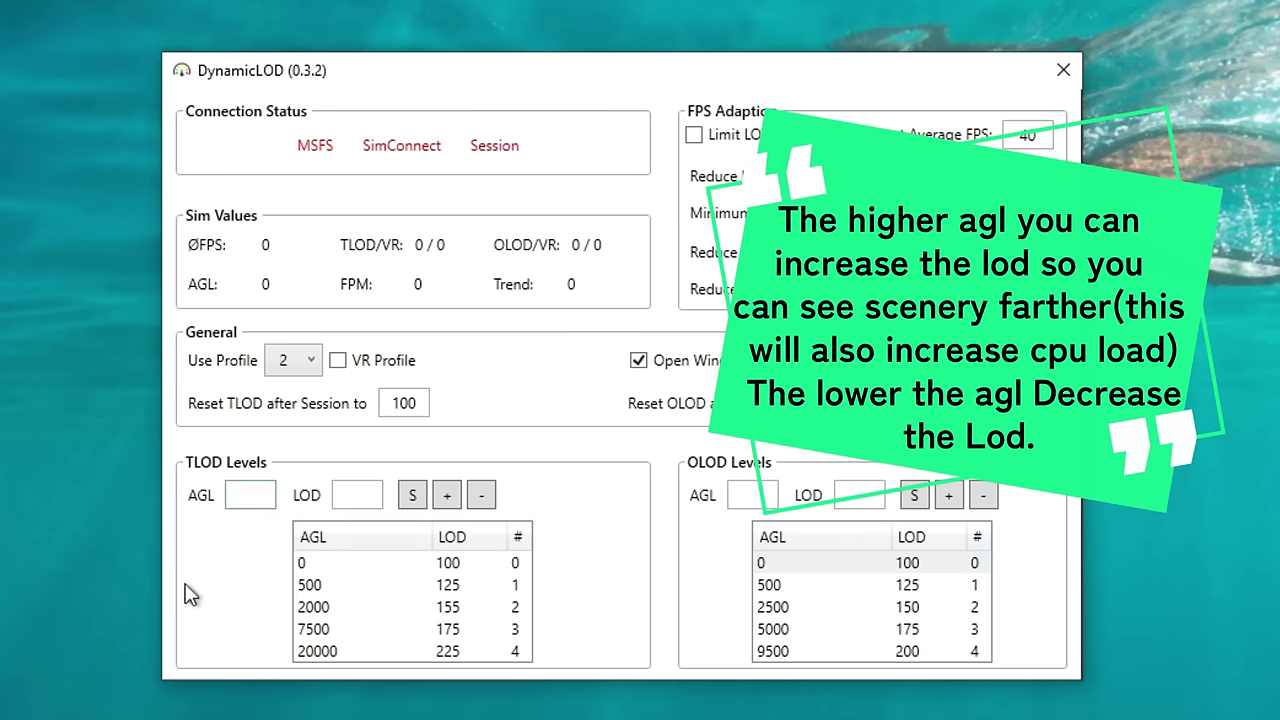
- Add a TLOD level at 1000 AGL with a LOD of 135
{"action": "type", "text": "1000"}
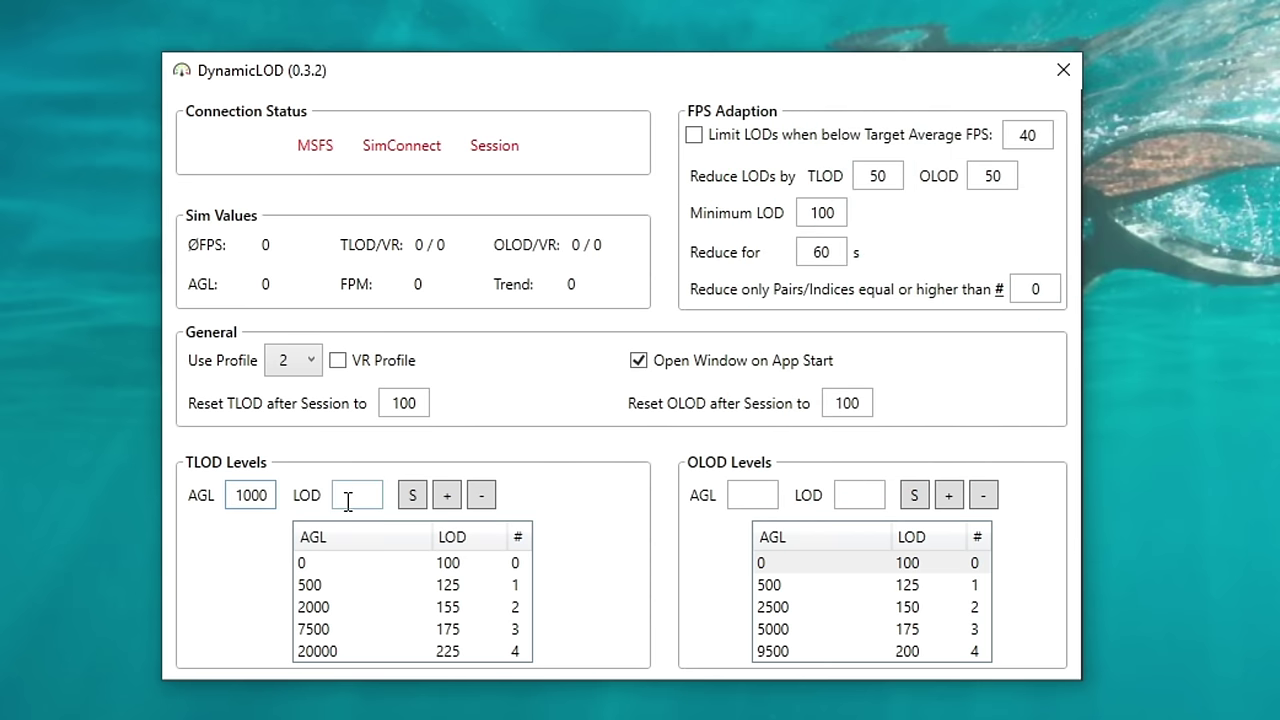
{"action": "left_click", "coordinate": [348, 500]}
{"action": "type", "text": "135"}
{"action": "left_click", "coordinate": [443, 499]}
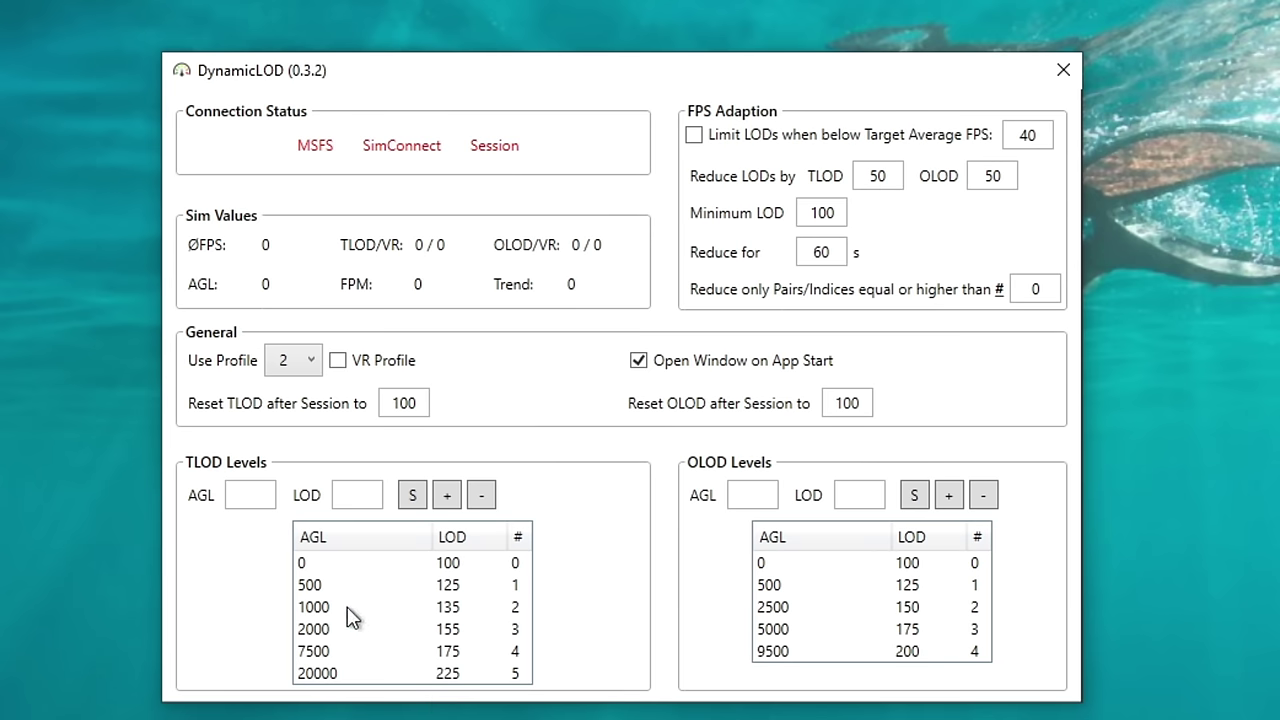
- Delete the TLOD level at 500 AGL and set the LOD of the 0 AGL level to 70
{"action": "left_click", "coordinate": [311, 588]}
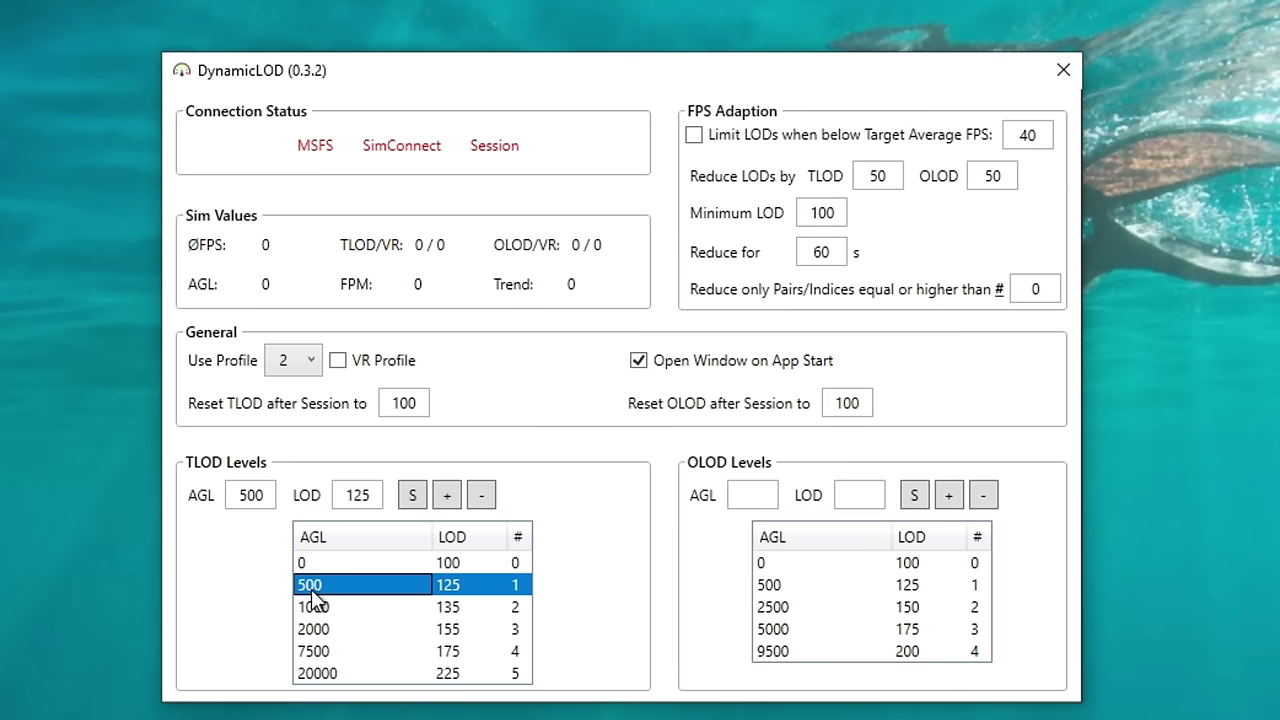
{"action": "left_click", "coordinate": [484, 498]}
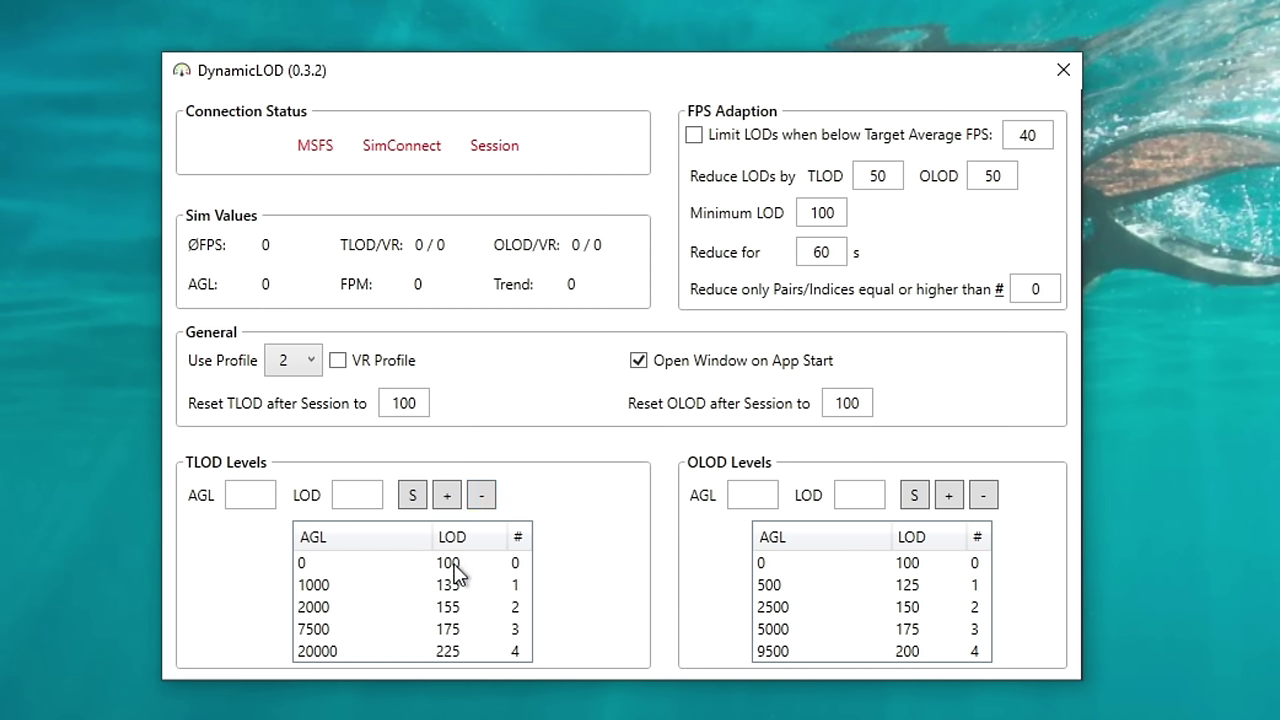
{"action": "left_click", "coordinate": [454, 565]}
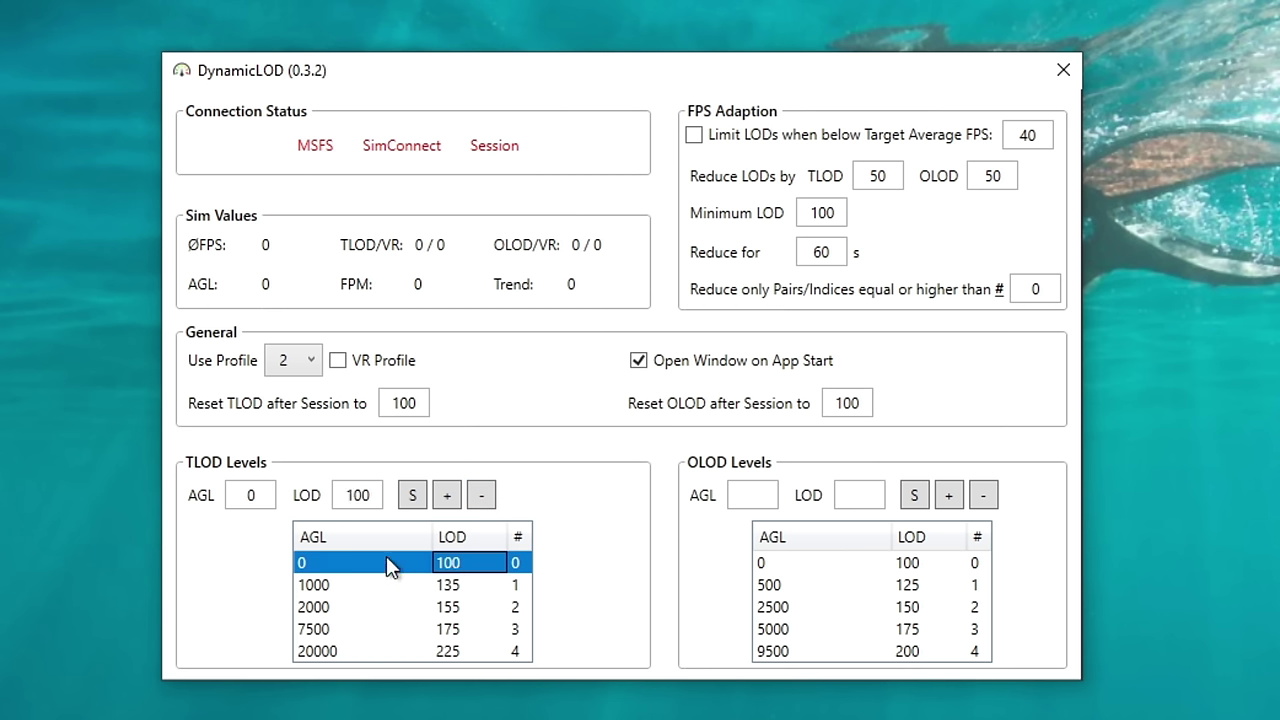
{"action": "left_click", "coordinate": [366, 498]}
{"action": "left_click_drag", "start_coordinate": [374, 493], "coordinate": [320, 510]}
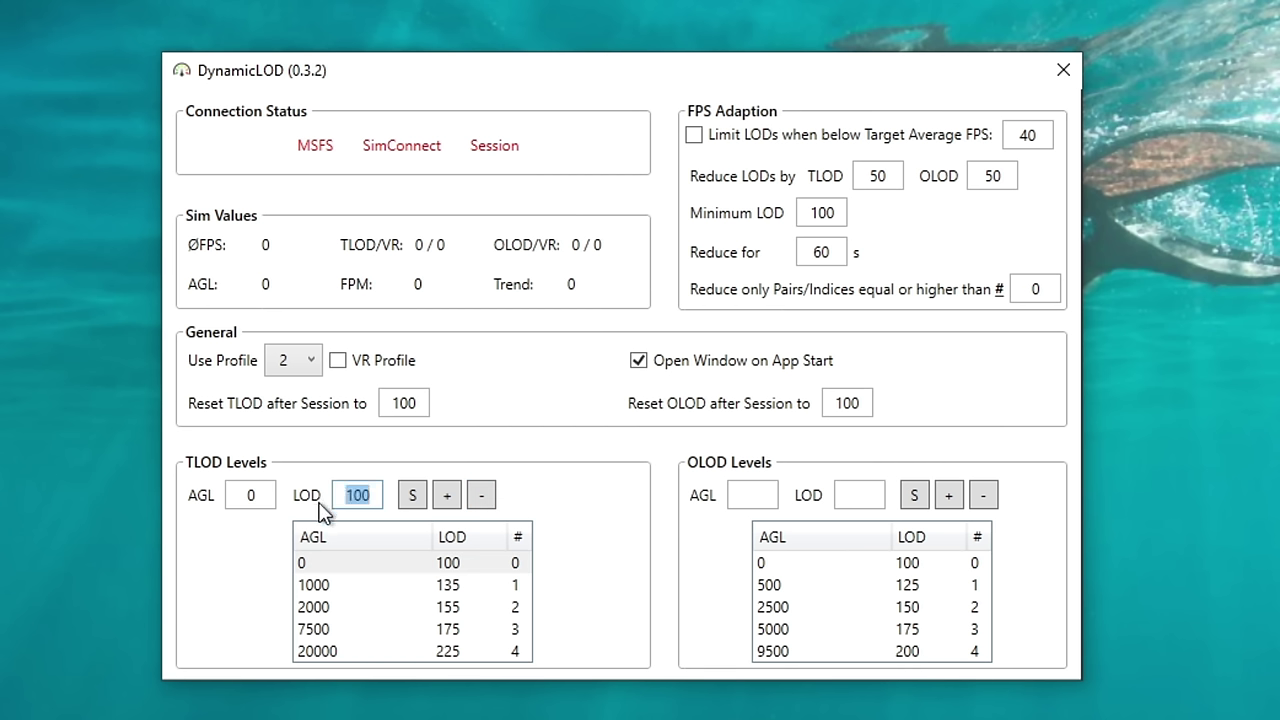
{"action": "type", "text": "70"}
{"action": "left_click", "coordinate": [411, 506]}
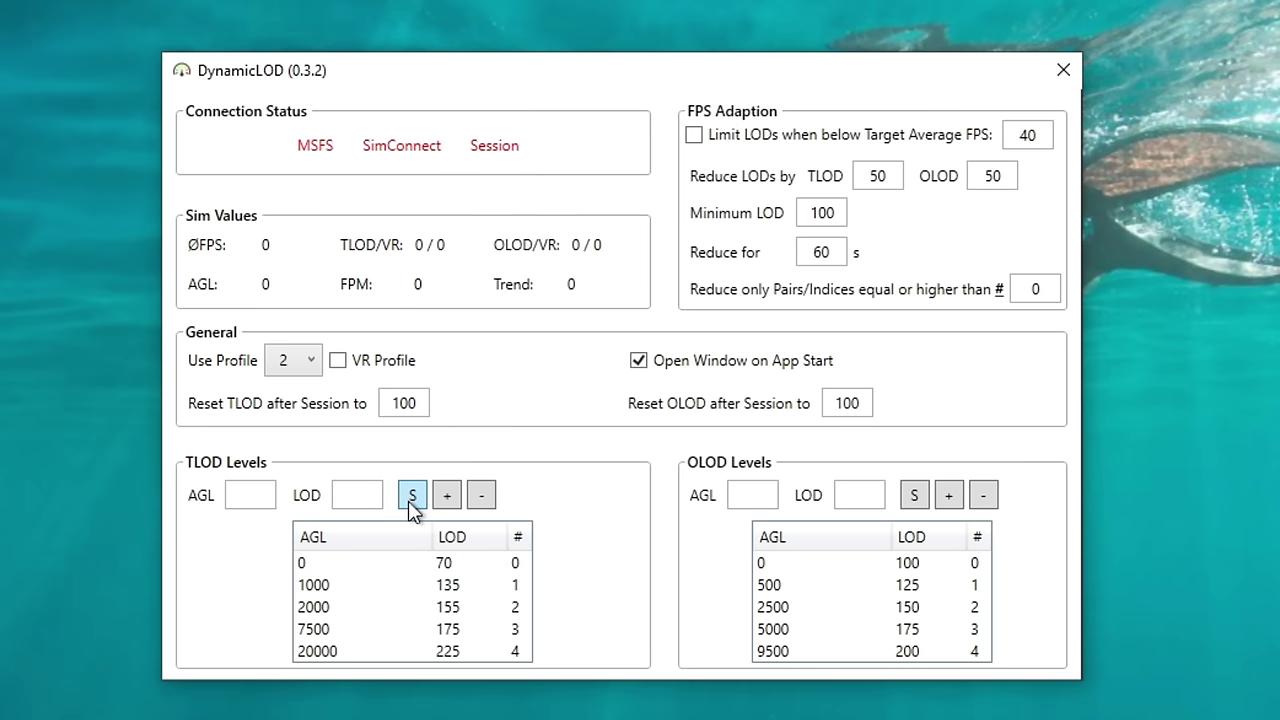
- Change the TLOD level at 1000 AGL to 1500 AGL with a LOD of 100
{"action": "left_click", "coordinate": [310, 590]}
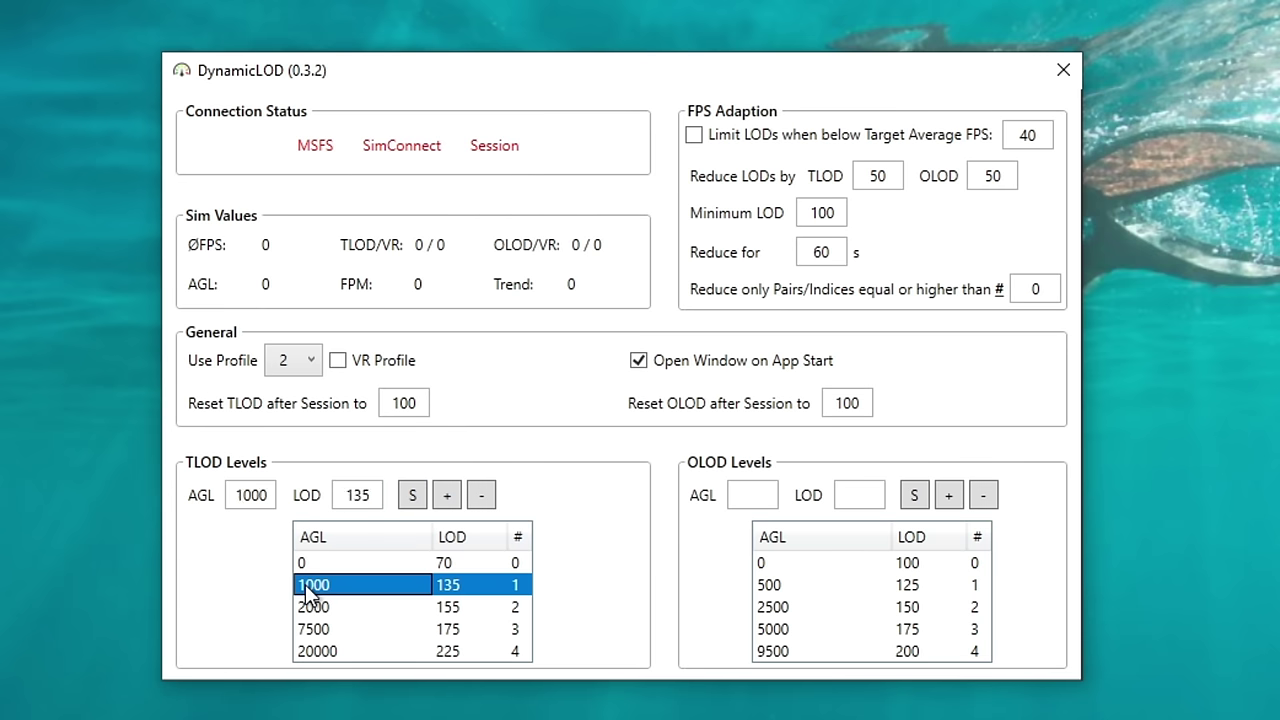
{"action": "left_click_drag", "start_coordinate": [266, 494], "coordinate": [204, 503]}
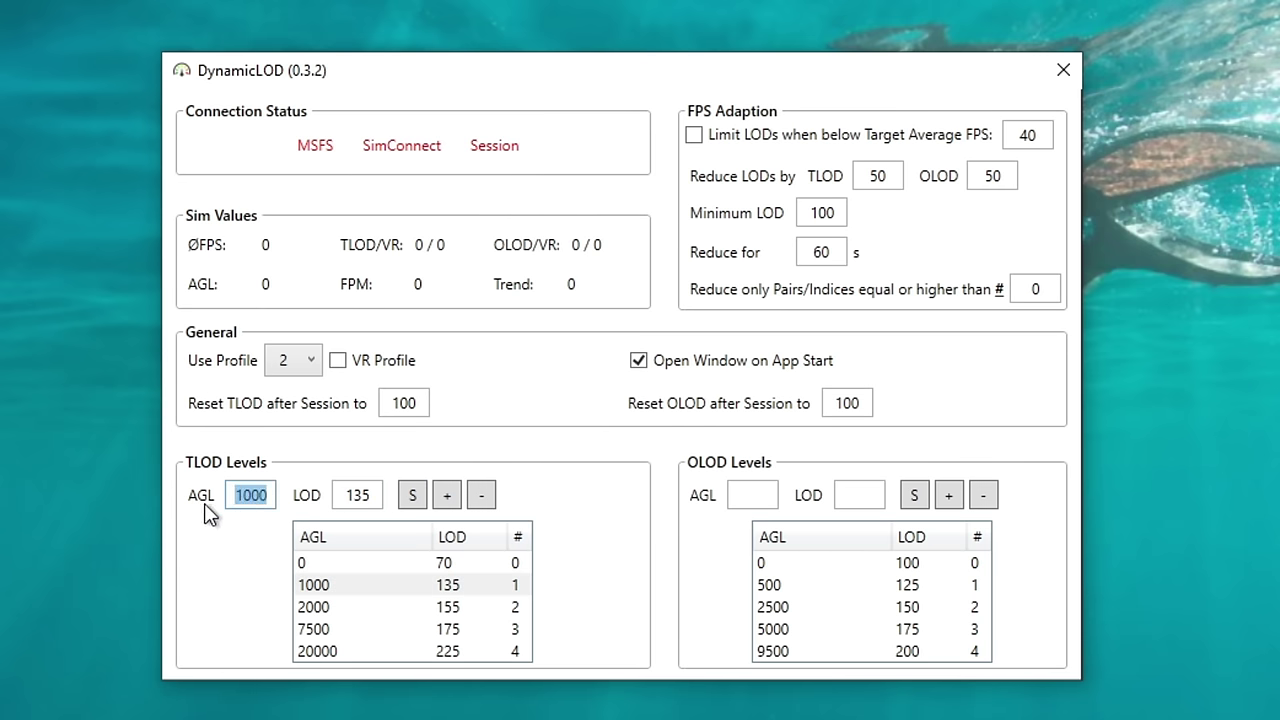
{"action": "type", "text": "1500"}
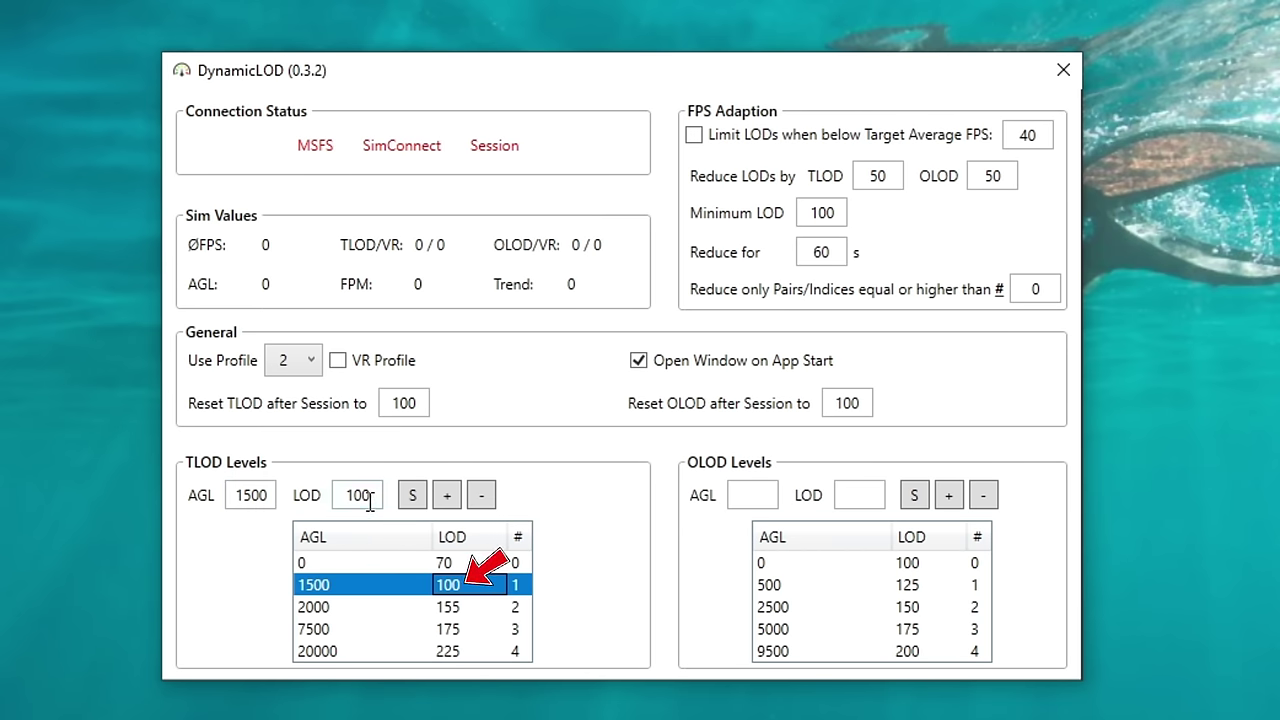
{"action": "left_click", "coordinate": [418, 500]}
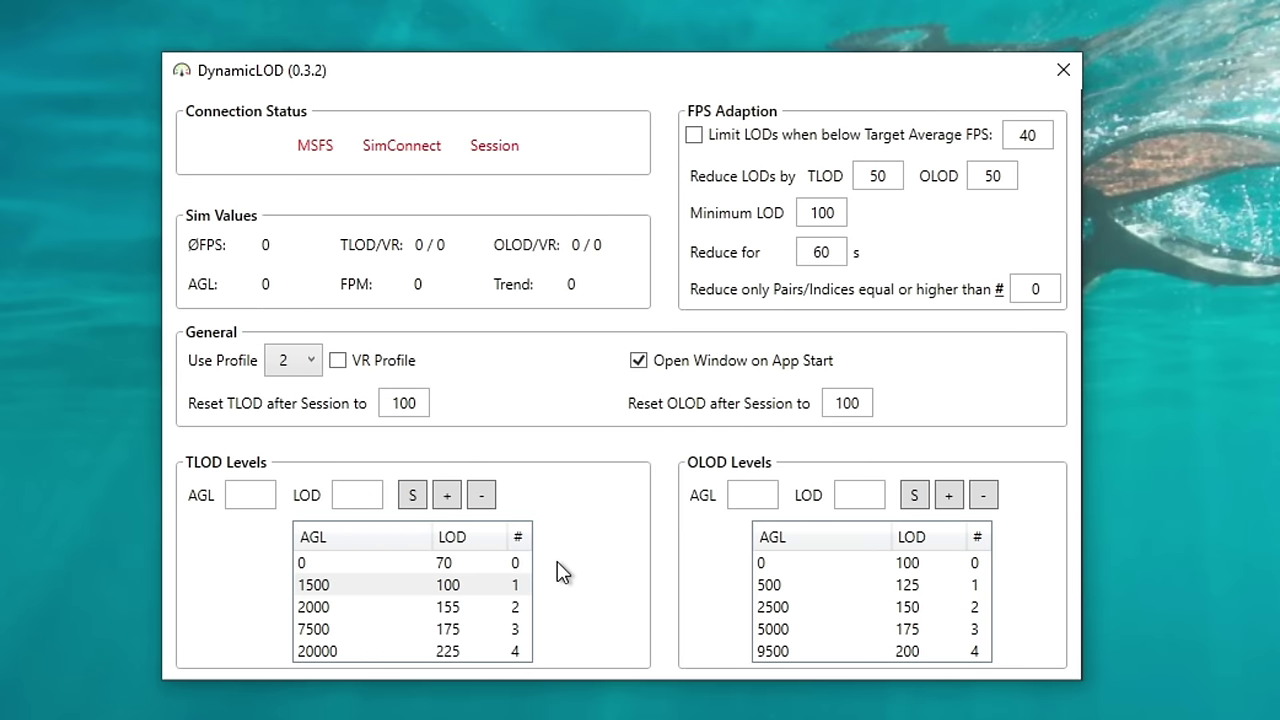
- Set the LOD of the TLOD level at 1500 AGL to 70 and save it
{"action": "left_click", "coordinate": [446, 587]}
{"action": "left_click_drag", "start_coordinate": [378, 496], "coordinate": [333, 500]}
{"action": "type", "text": "70"}
{"action": "left_click", "coordinate": [409, 497]}
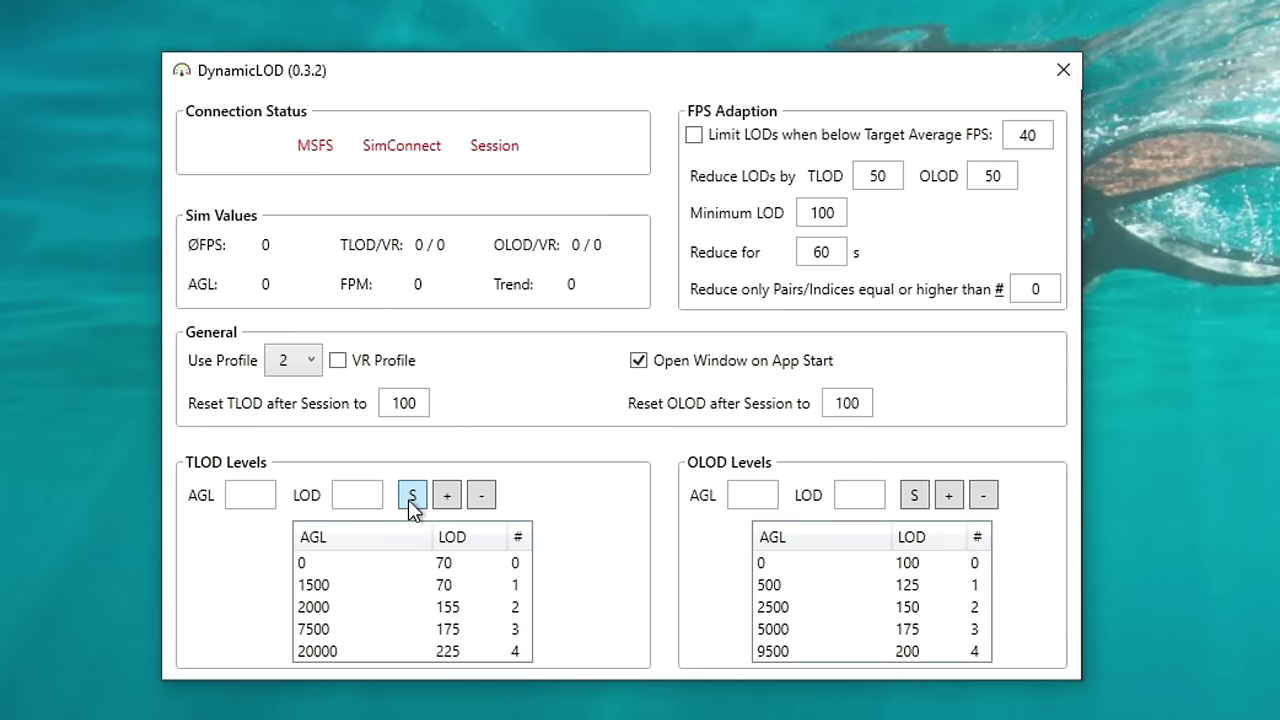
- Set the LOD of the TLOD level at 0 AGL to 50 and delete the level at 1500 AGL
{"action": "left_click", "coordinate": [445, 566]}
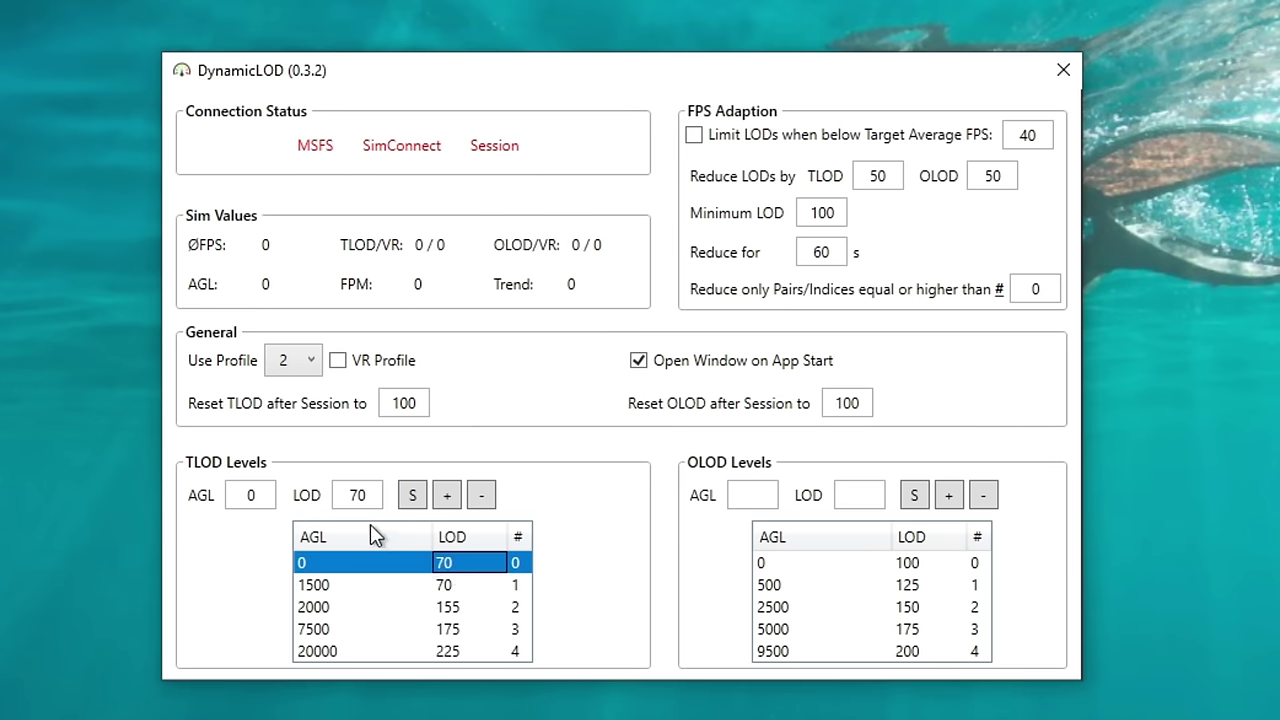
{"action": "left_click_drag", "start_coordinate": [377, 495], "coordinate": [303, 500]}
{"action": "type", "text": "50"}
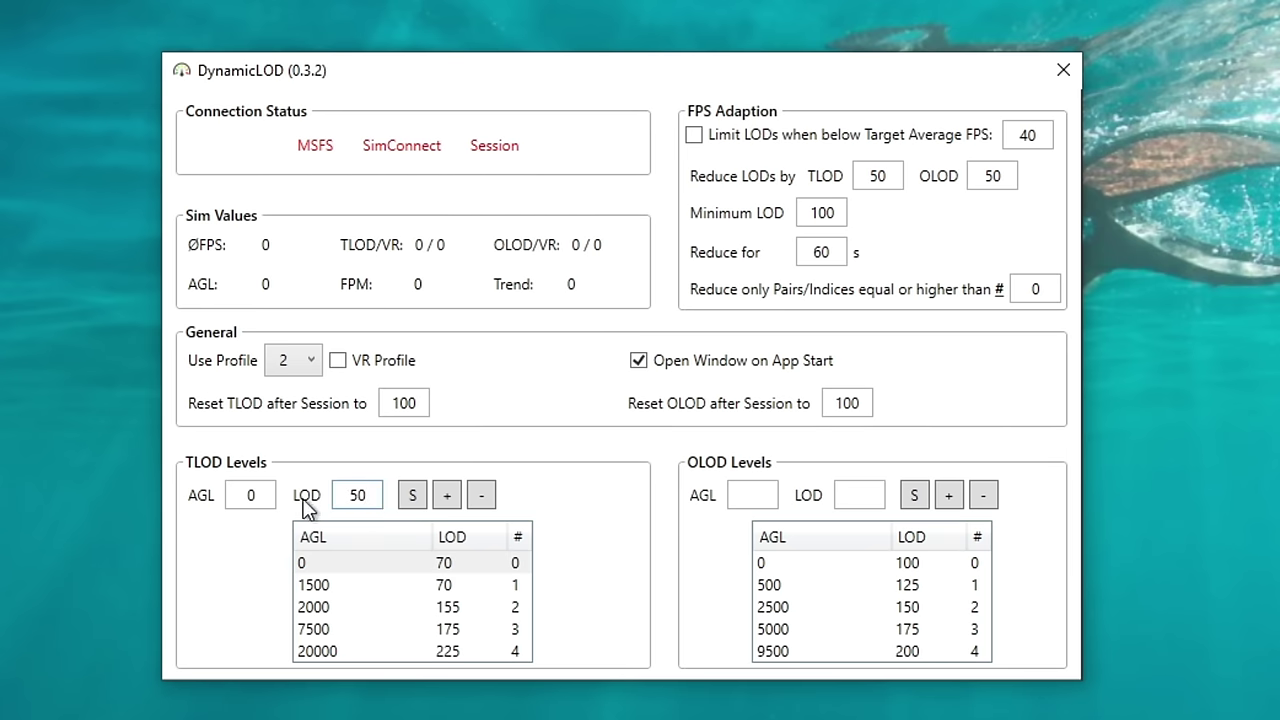
{"action": "left_click", "coordinate": [415, 496]}
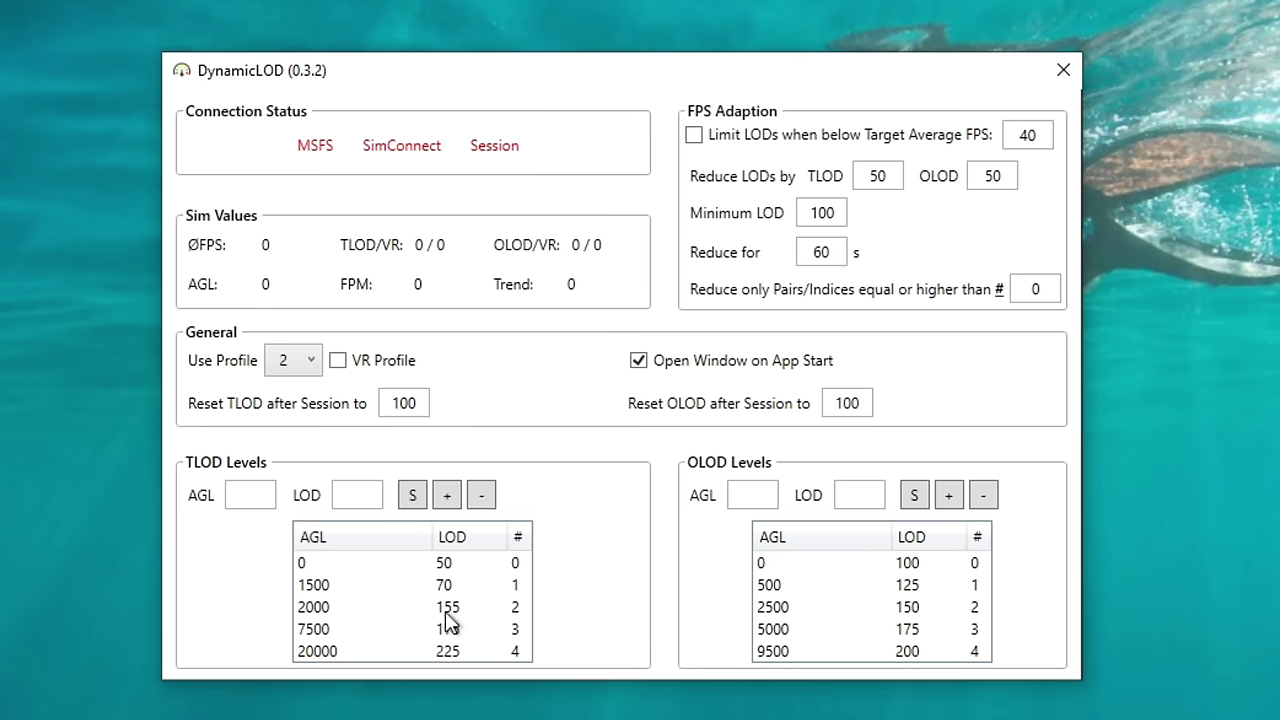
{"action": "left_click", "coordinate": [304, 584]}
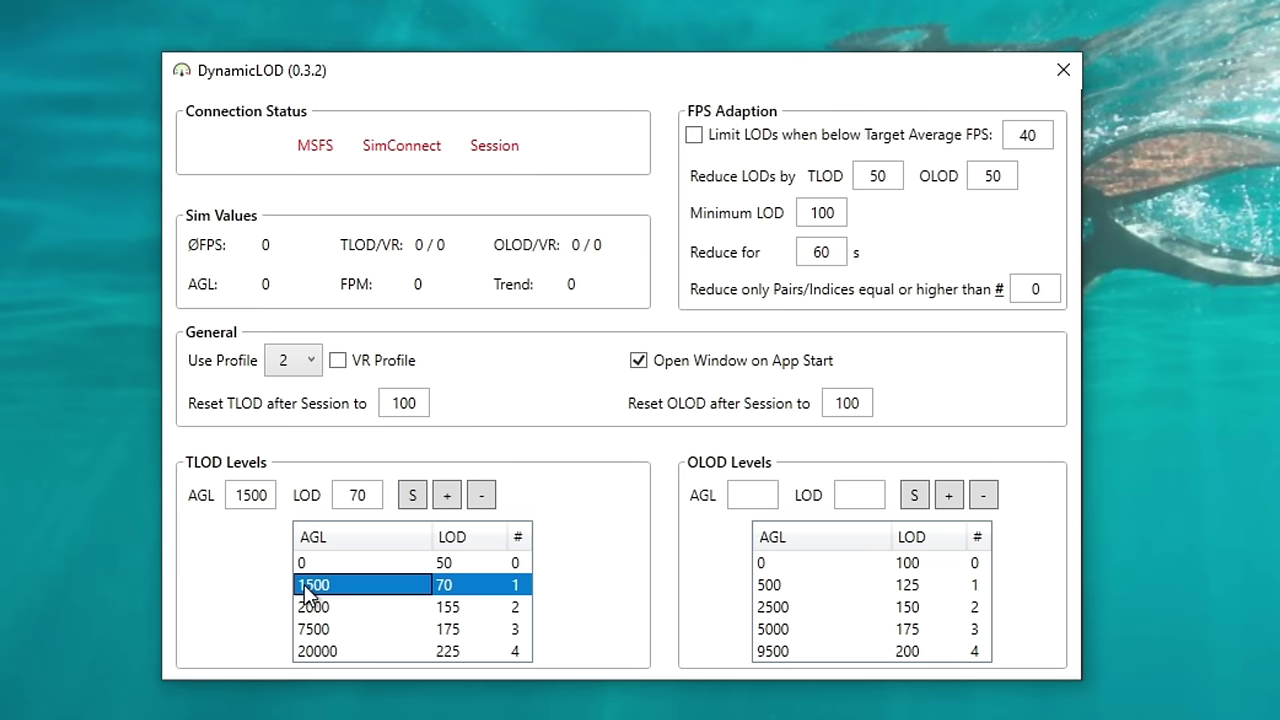
{"action": "left_click", "coordinate": [481, 495]}
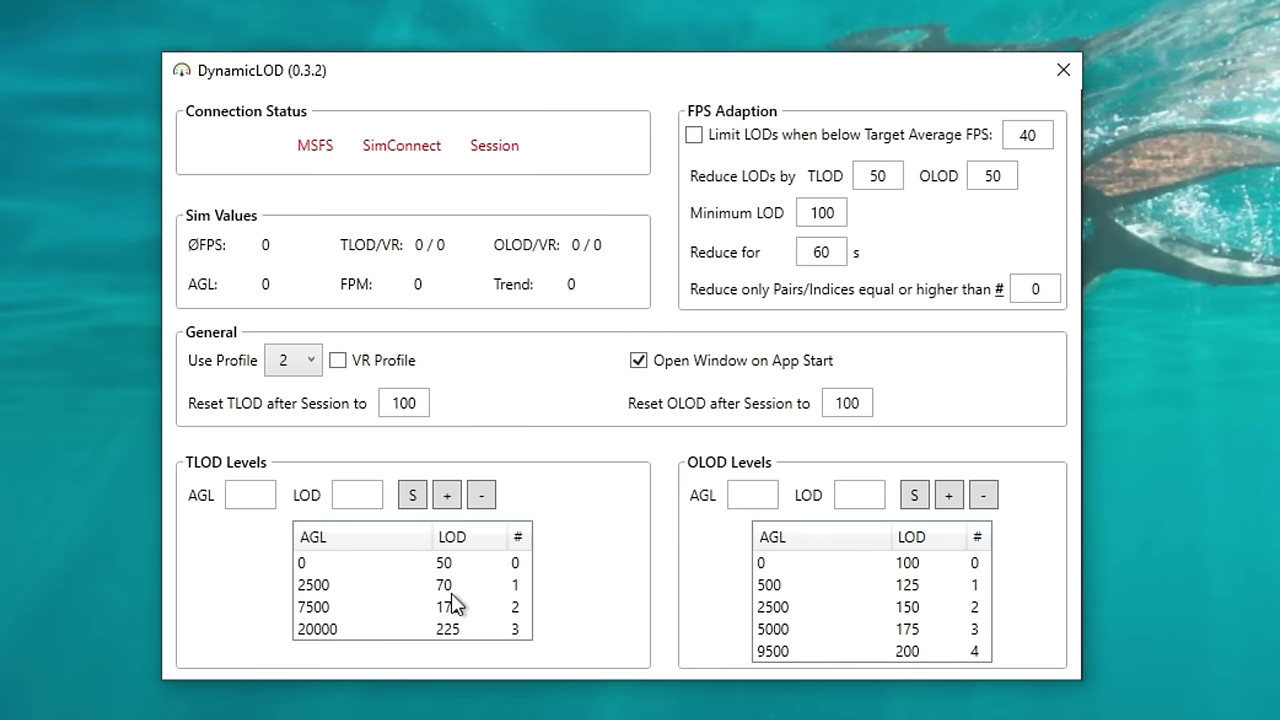
{"action": "left_click", "coordinate": [693, 134]}
{"action": "double_click", "coordinate": [1033, 289]}
{"action": "type", "text": "1"}
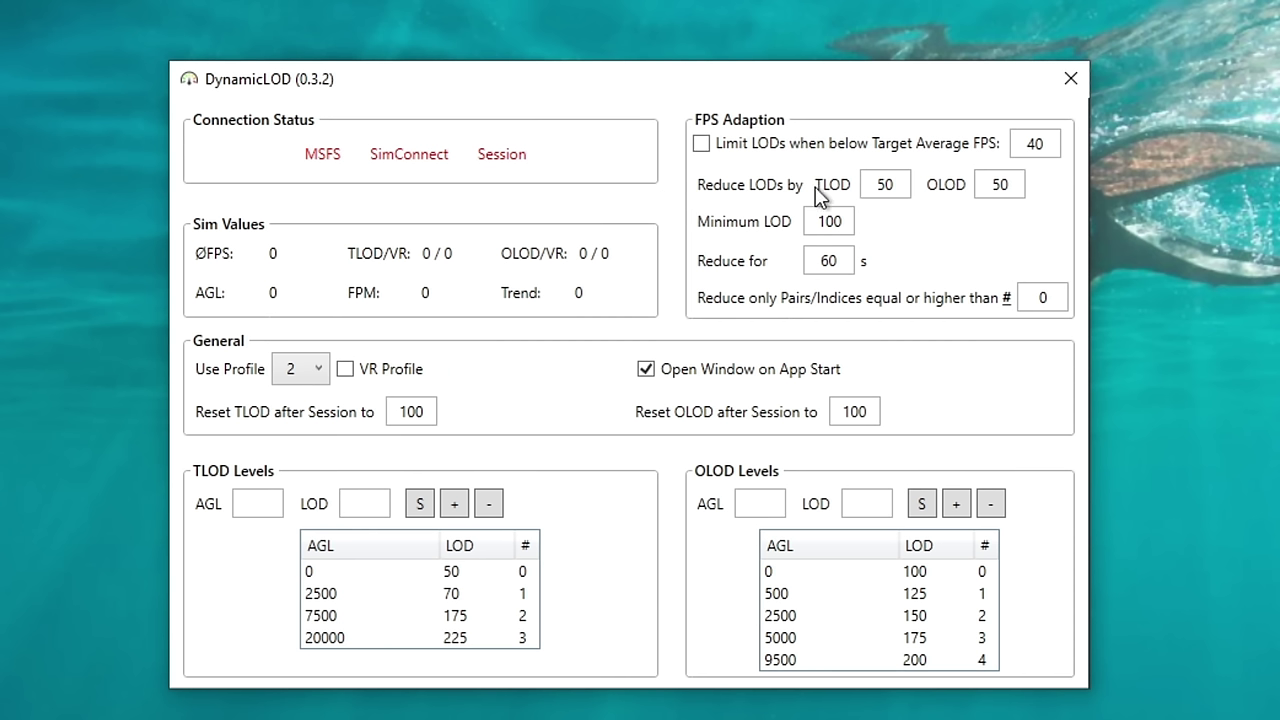
- Close the DynamicLOD window and show it again from the system tray
{"action": "left_click", "coordinate": [1068, 86]}
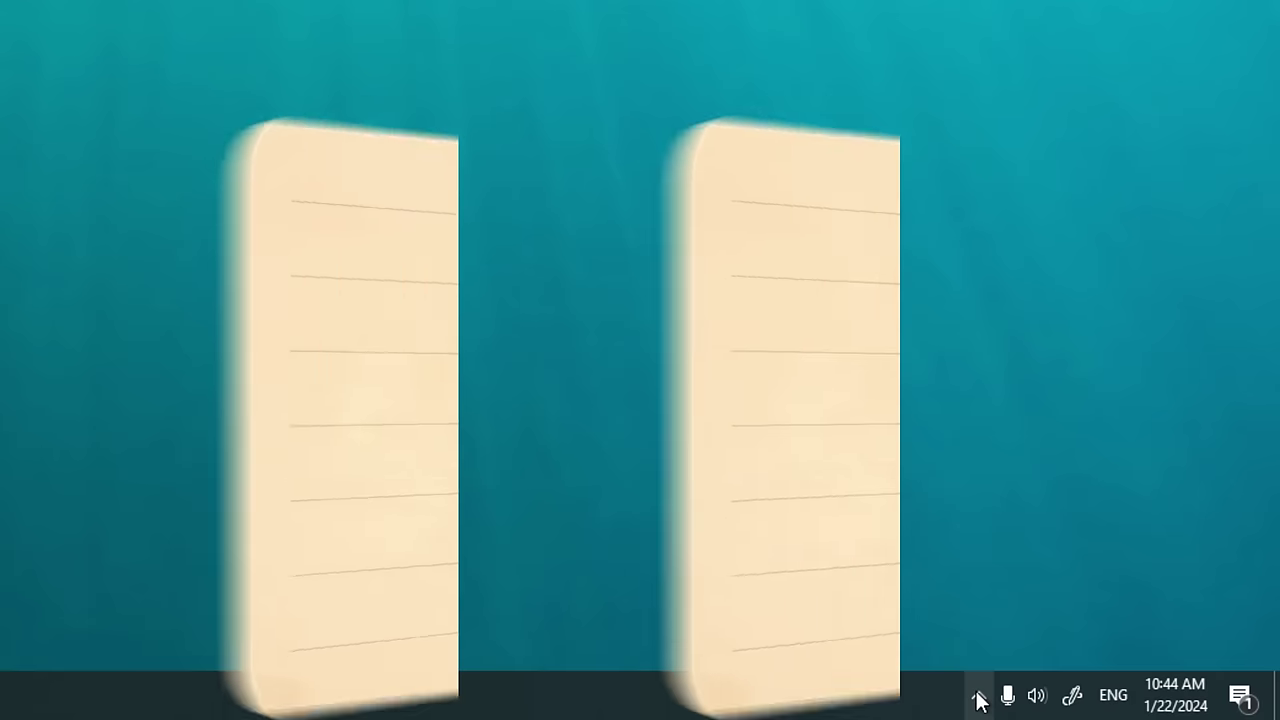
{"action": "left_click", "coordinate": [978, 697]}
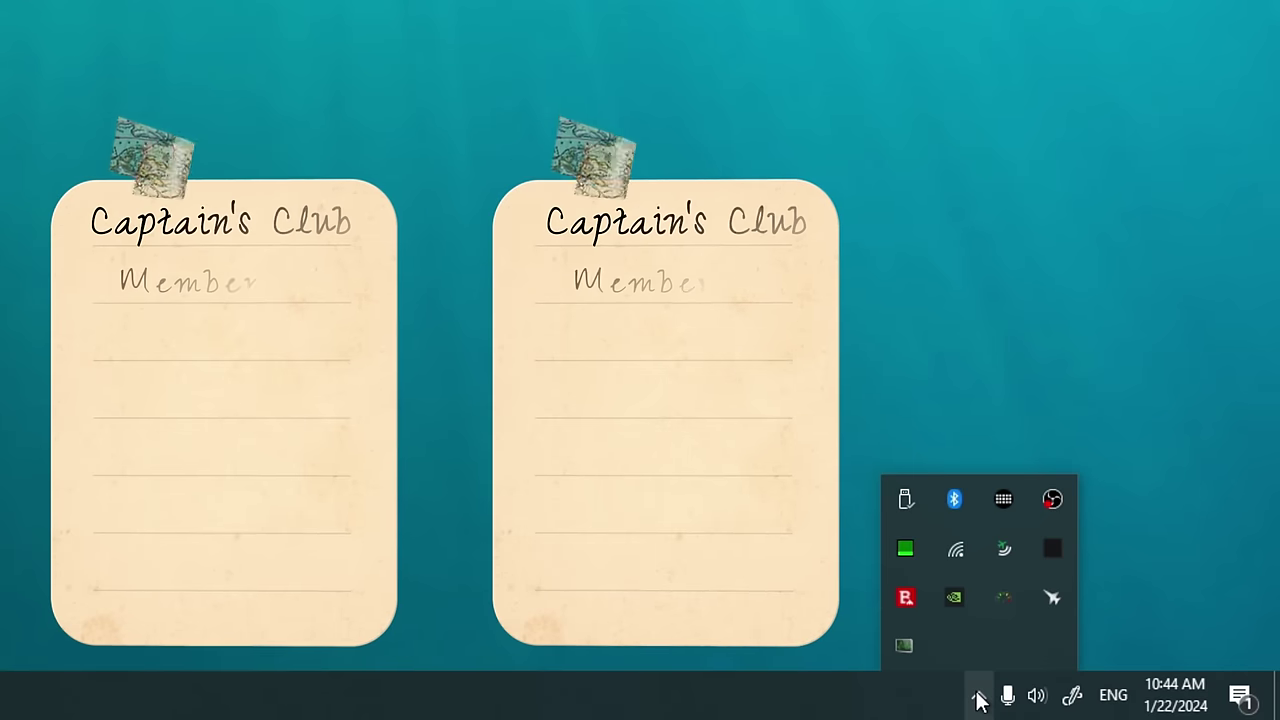
{"action": "right_click", "coordinate": [1000, 598]}
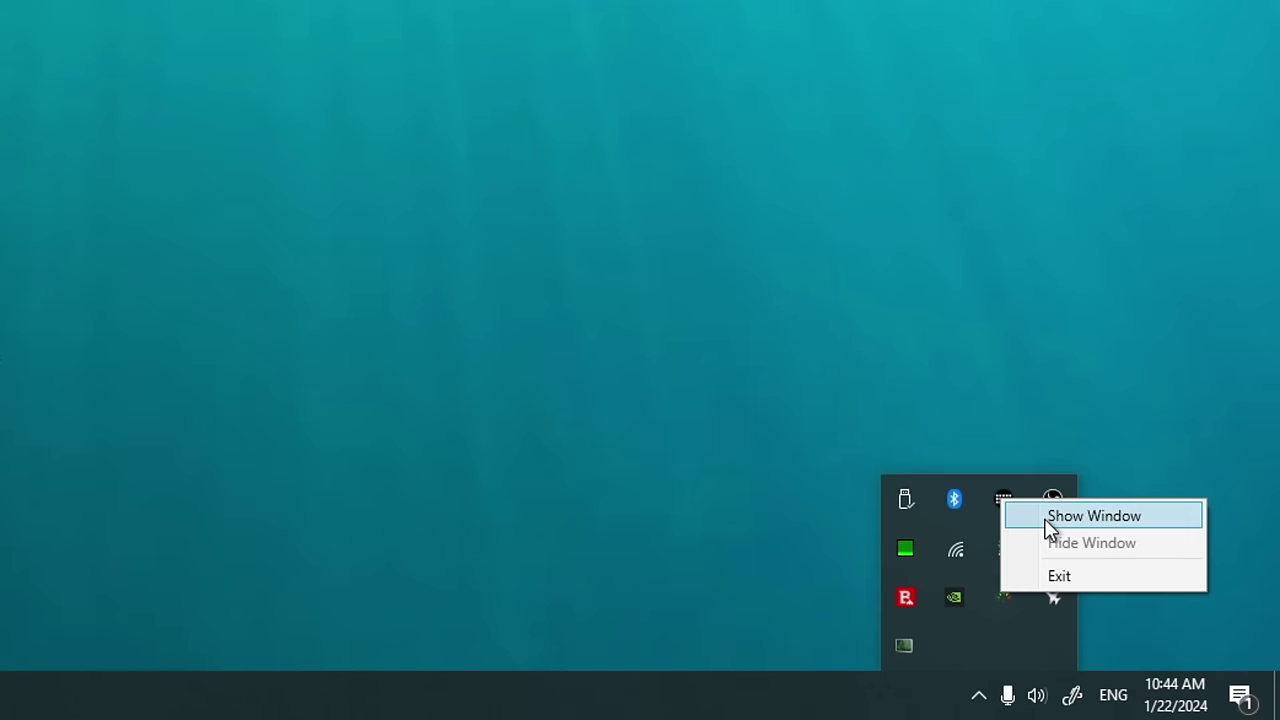
{"action": "left_click", "coordinate": [1050, 516]}
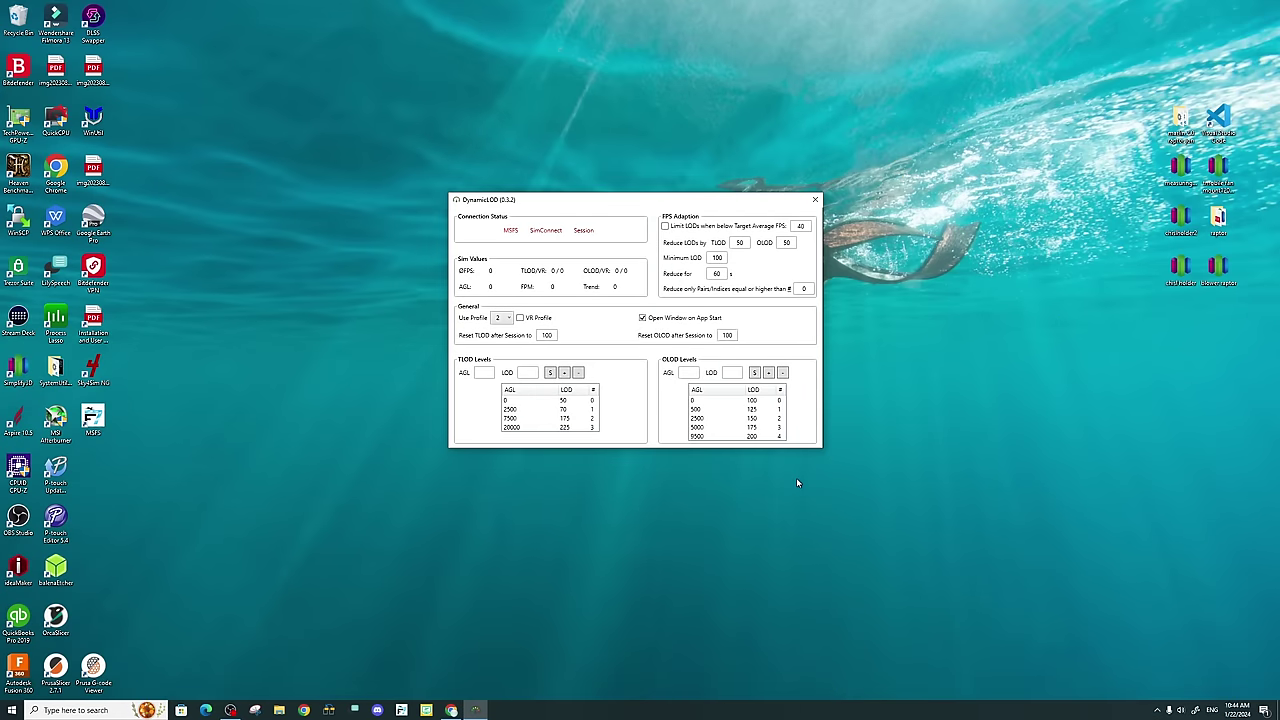